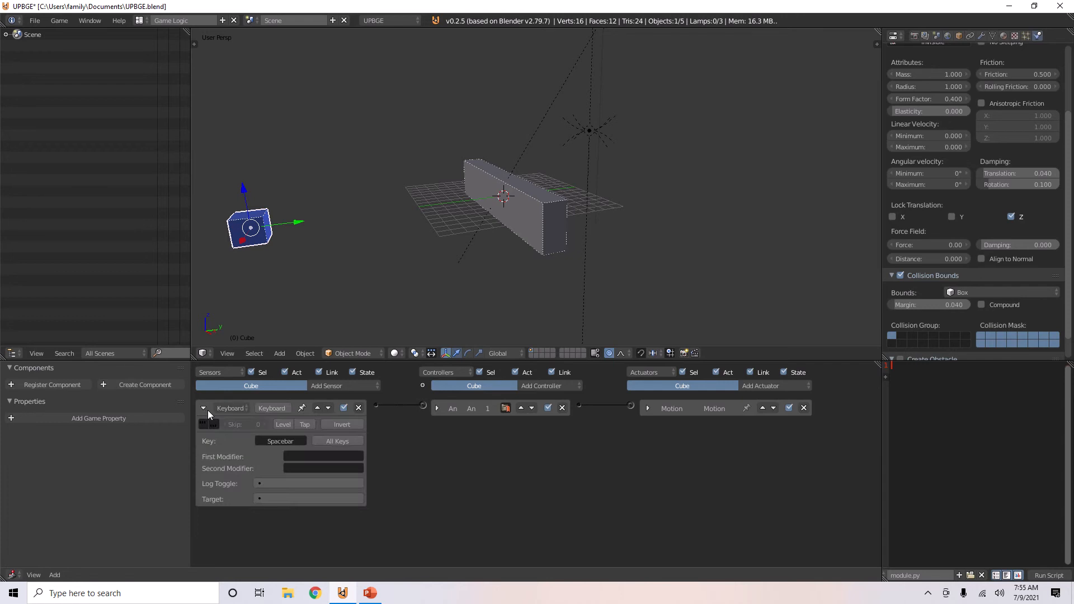
Check the cube's Motion actuator settings, and run the game to test the cube's movement against the wall
left_click(204, 409)
left_click(647, 408)
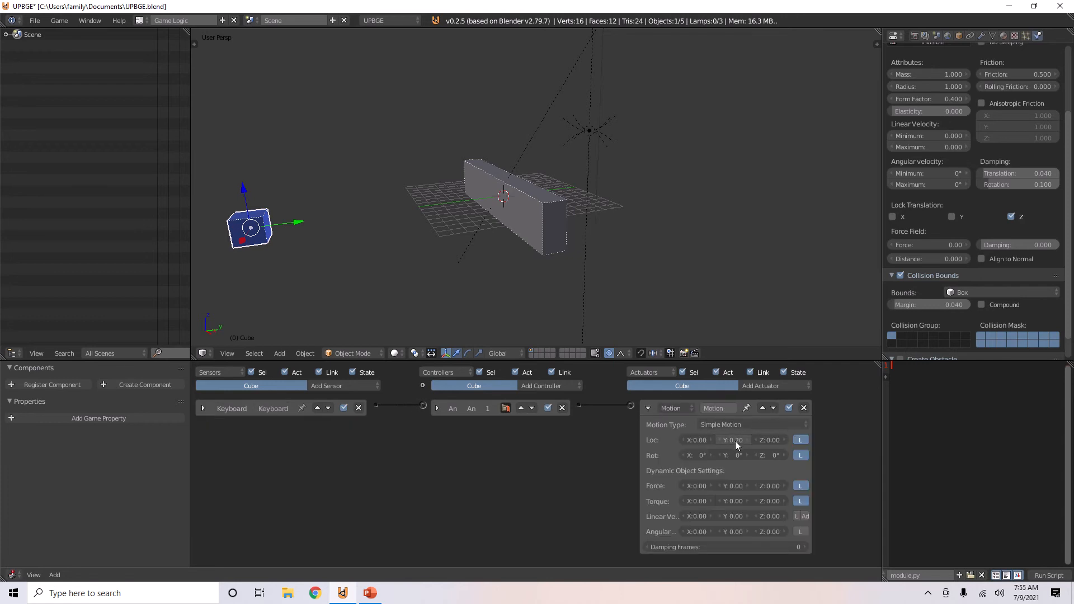
left_click(647, 406)
key("p")
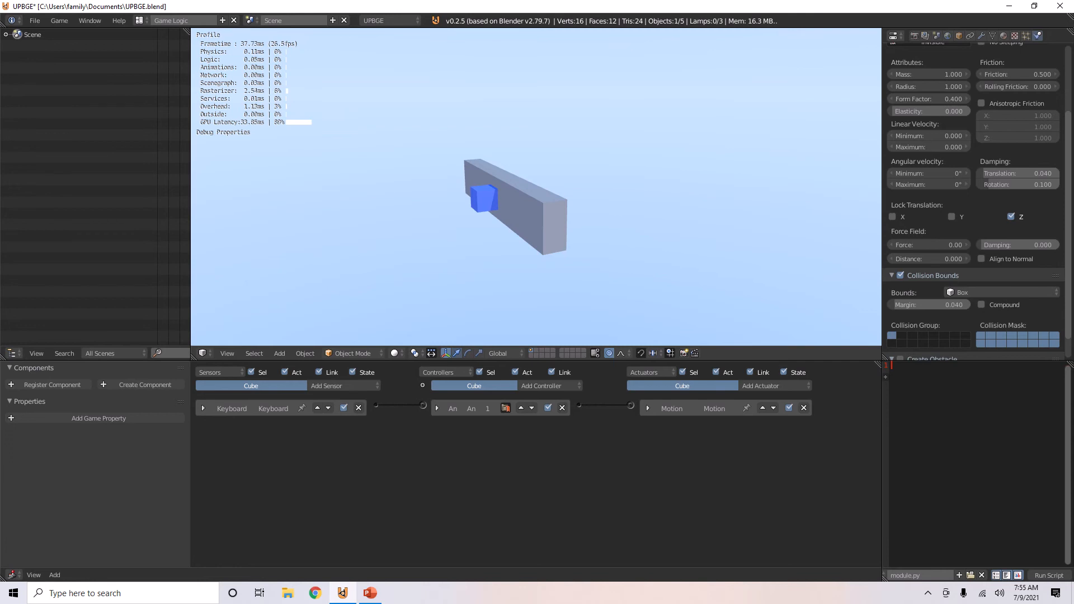
key("Escape")
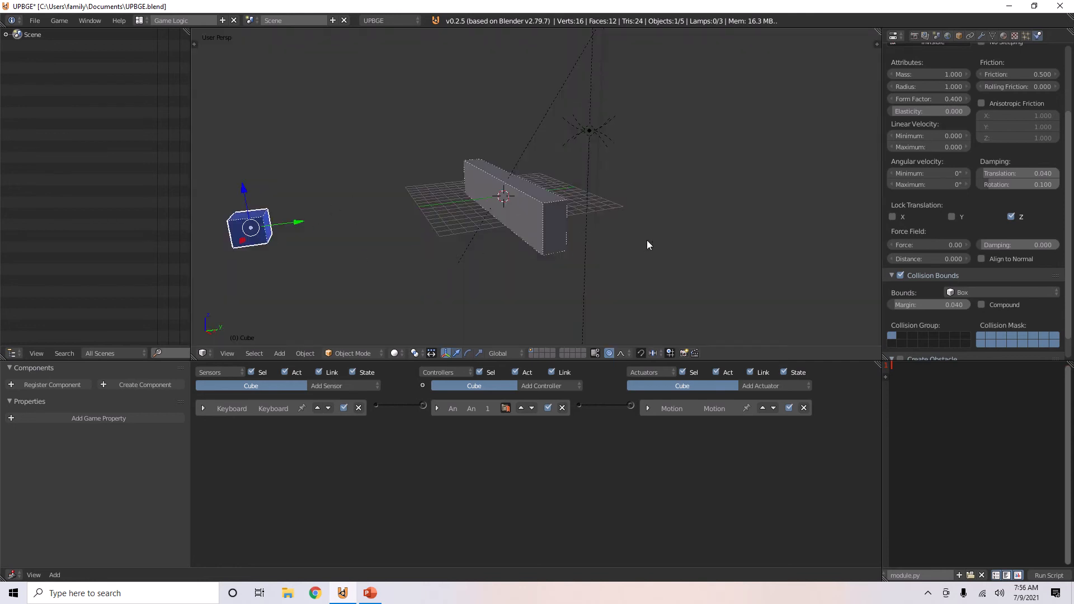
Set the cube's Motion actuator Y location to 1.6 and run the game to test the collision with the wall
left_click(647, 408)
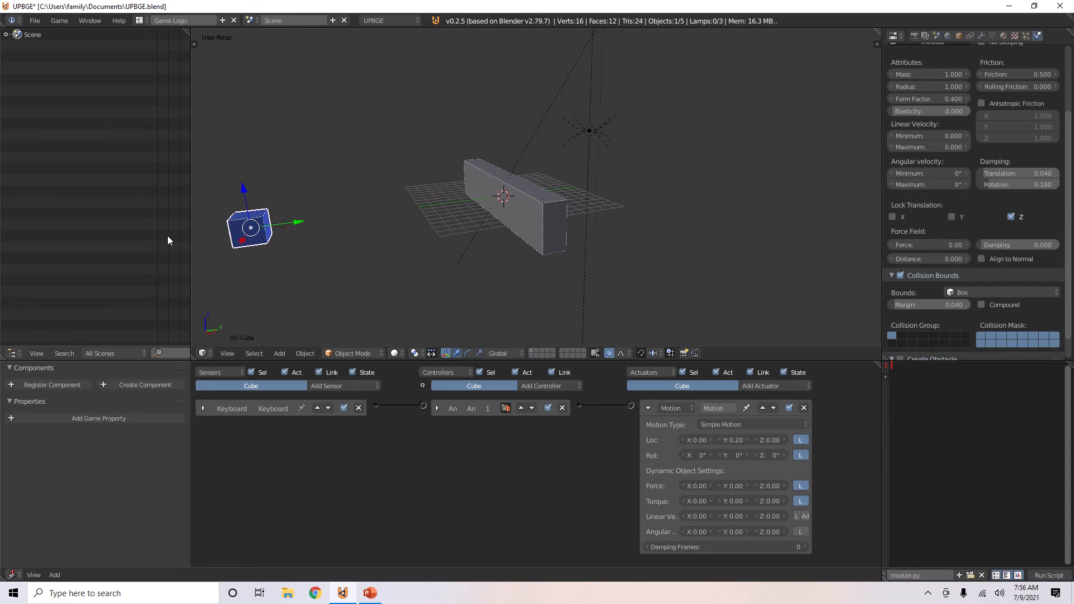
left_click(731, 440)
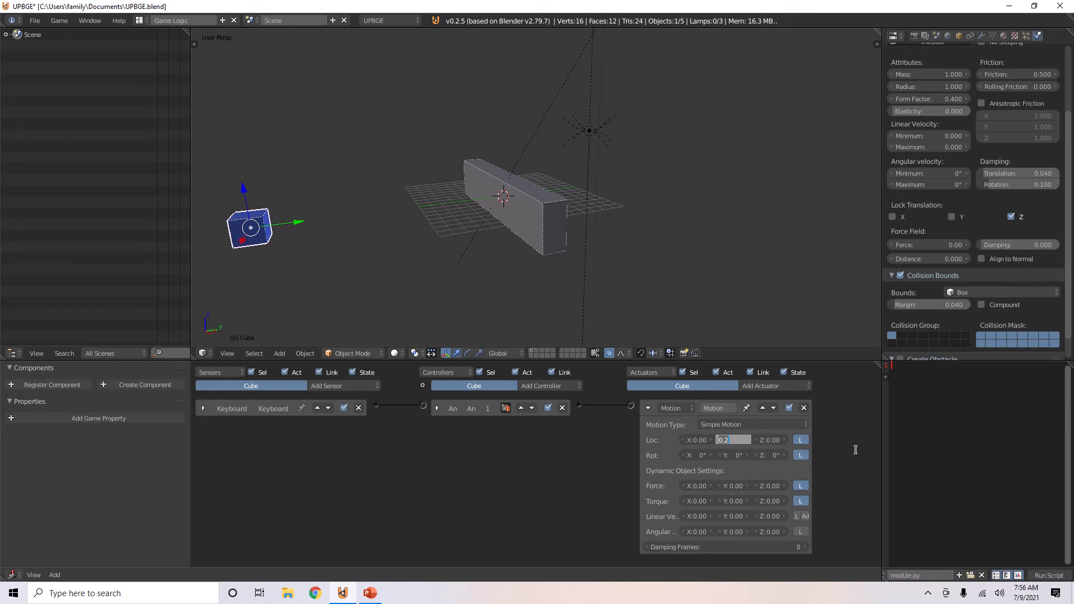
type("1.6")
key("Return")
key("p")
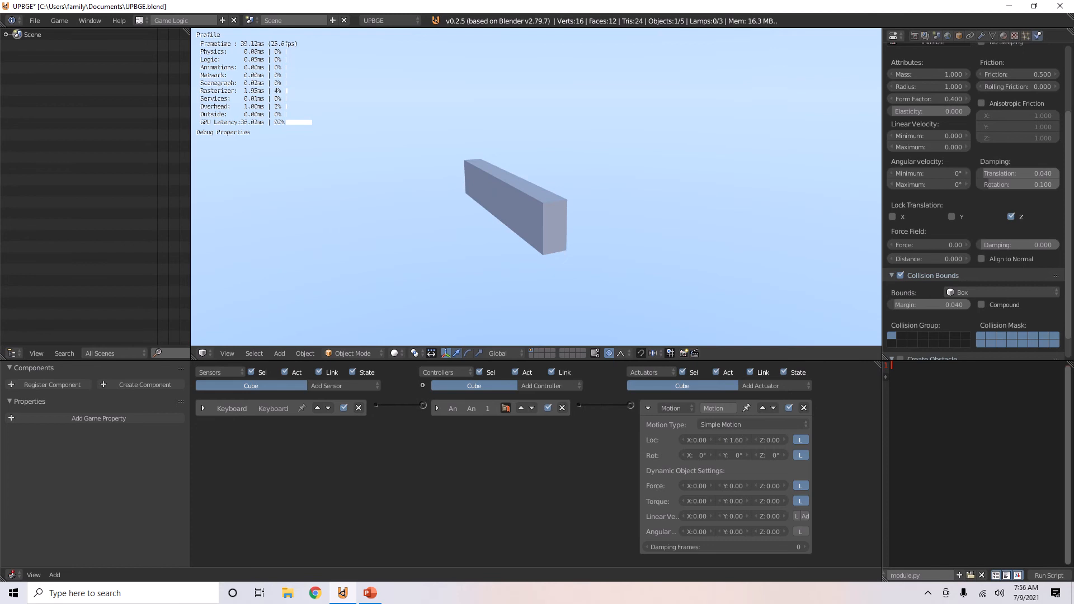
key("Escape")
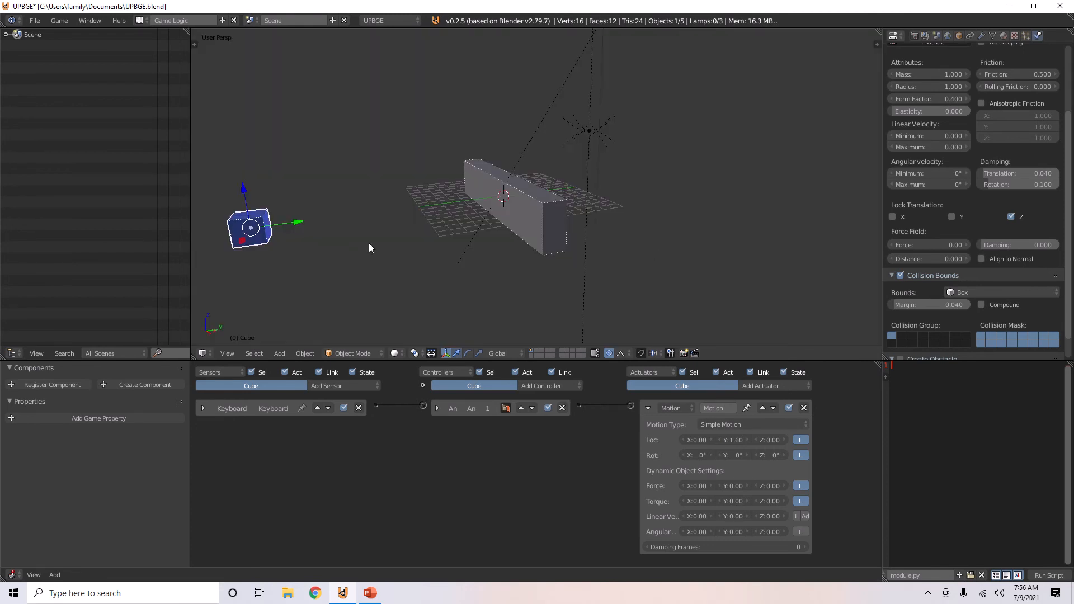
Scale the cube up by about 3.18 times and run the game to test its collision with the wall
scroll(371, 247, "down", 1)
key("s")
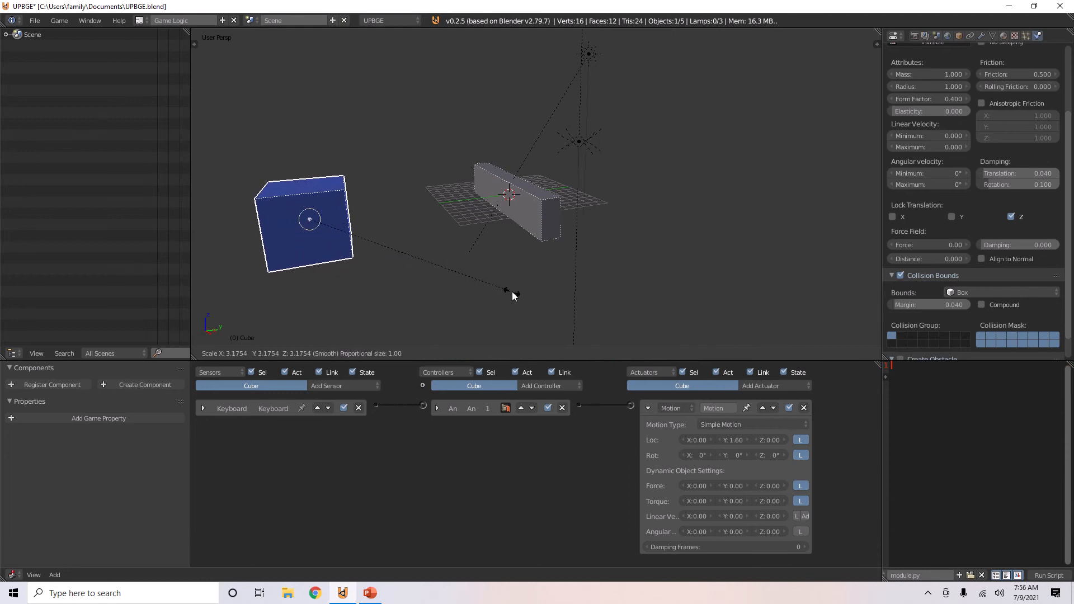
left_click(516, 295)
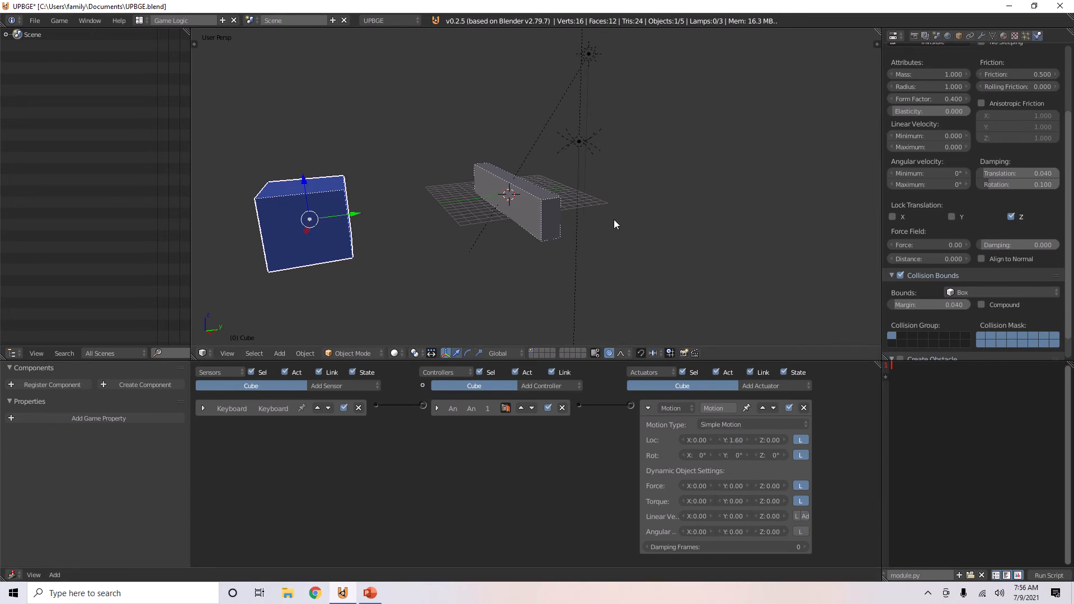
key("p")
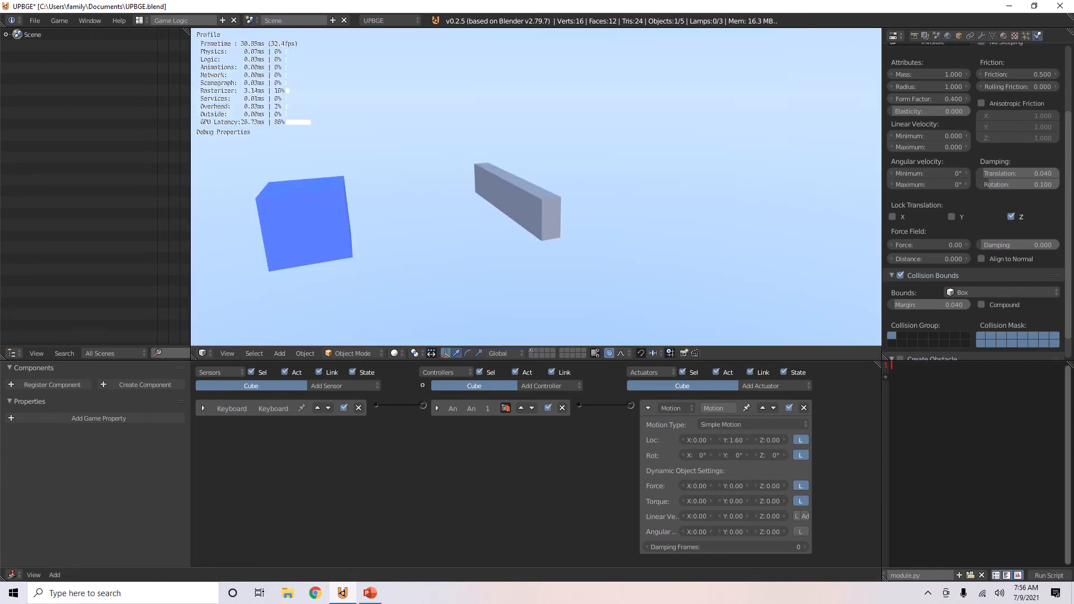
key("w")
key("Escape")
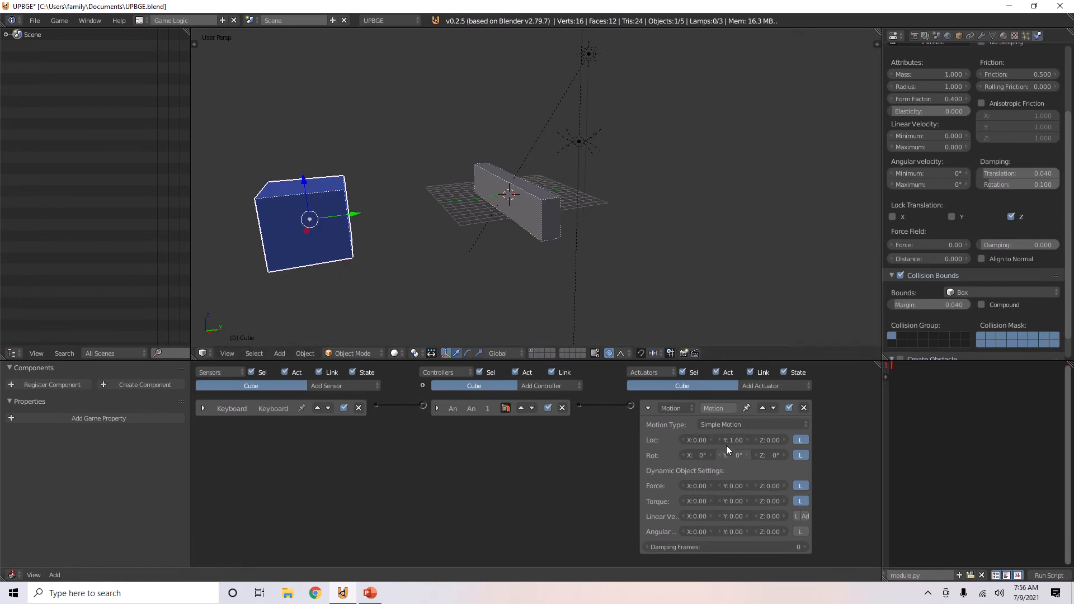
Test the enlarged cube in the game with its Motion actuator Y location at 3 and at 5
left_click(744, 440)
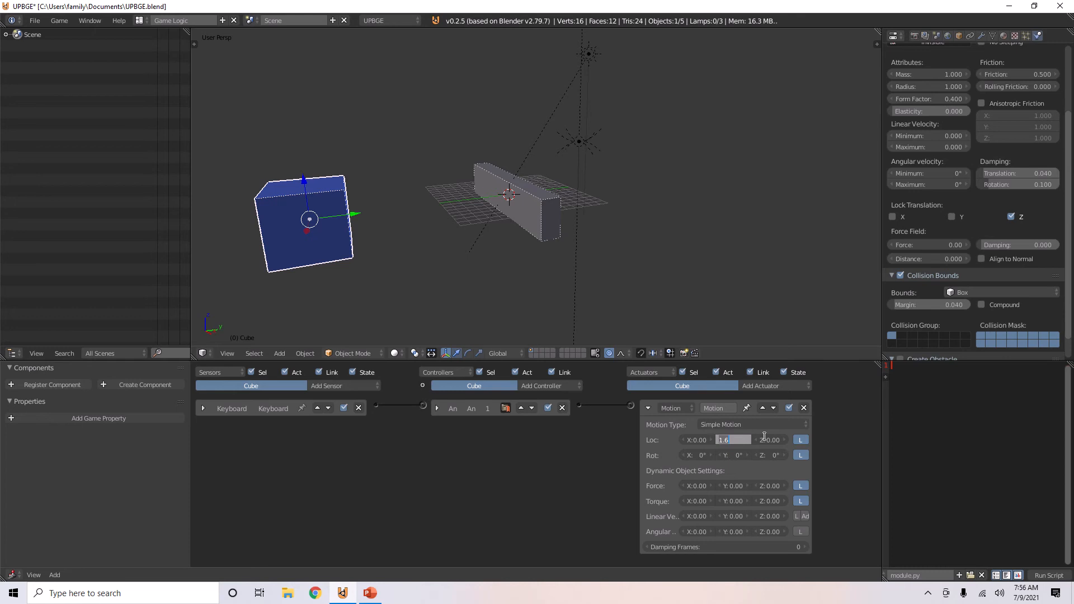
type("5")
key("Return")
key("p")
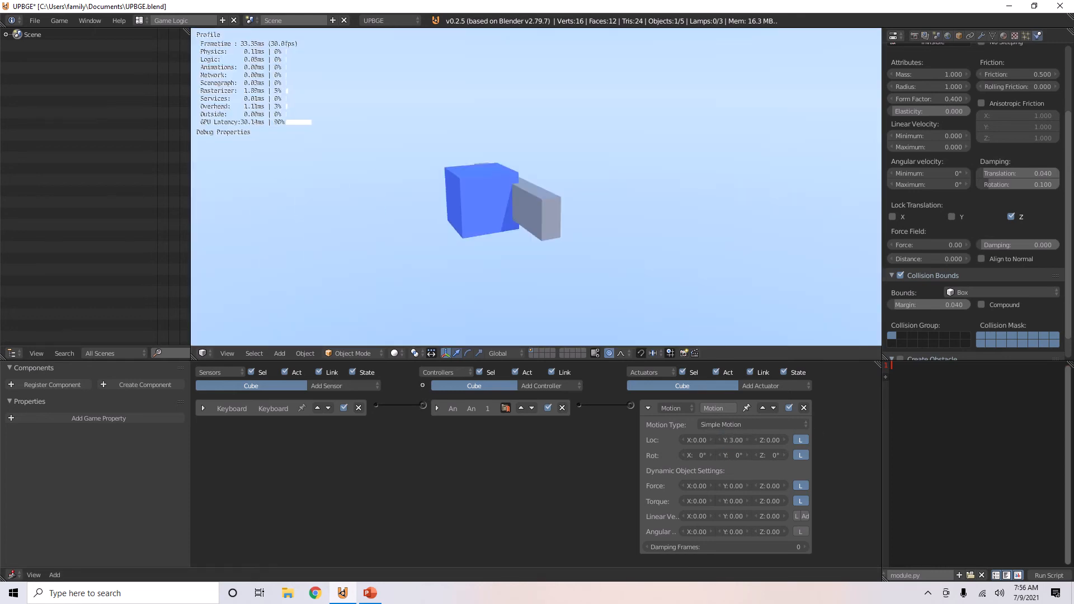
key("Escape")
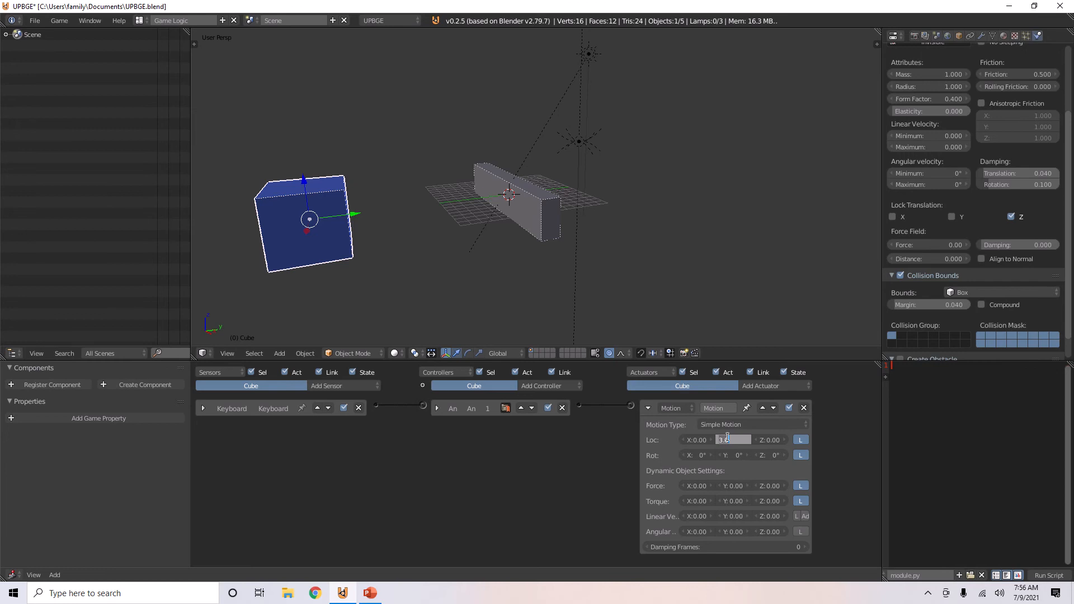
key("p")
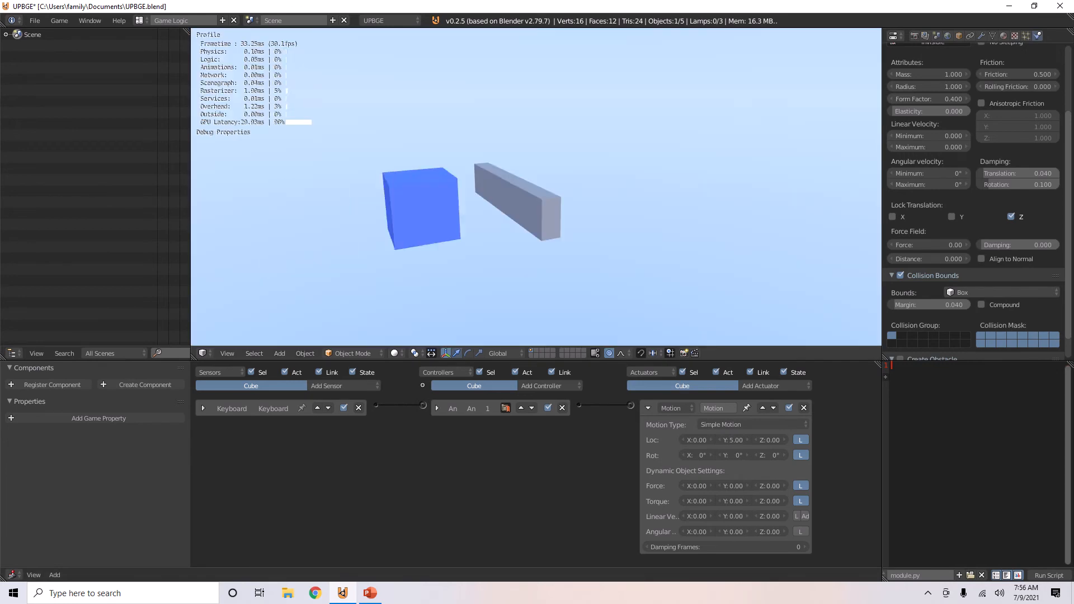
key("Escape")
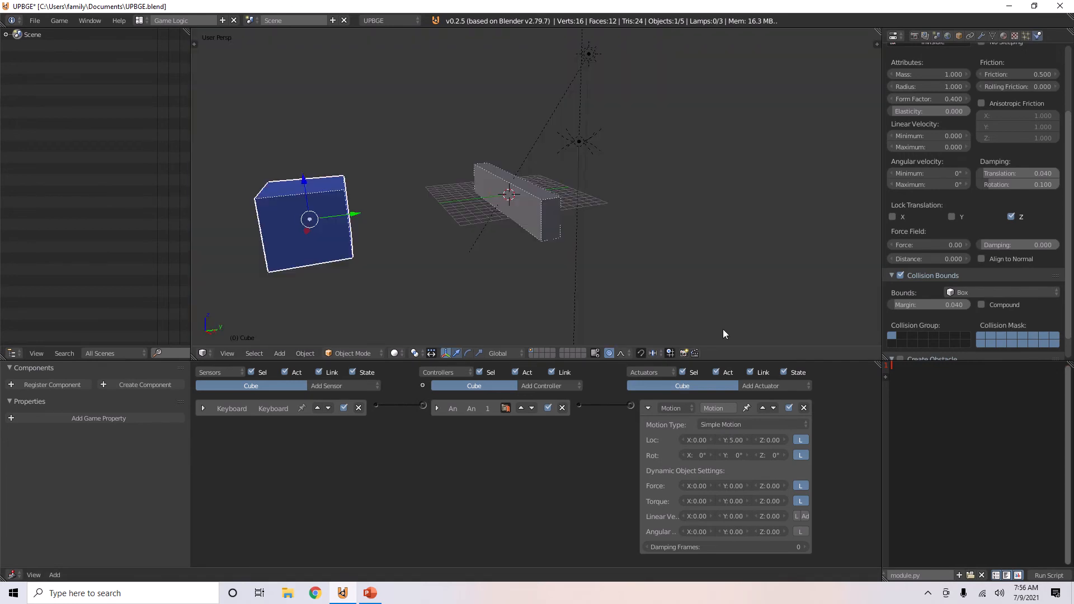
Shrink the cube uniformly to a scale of about 0.26
left_click(734, 442)
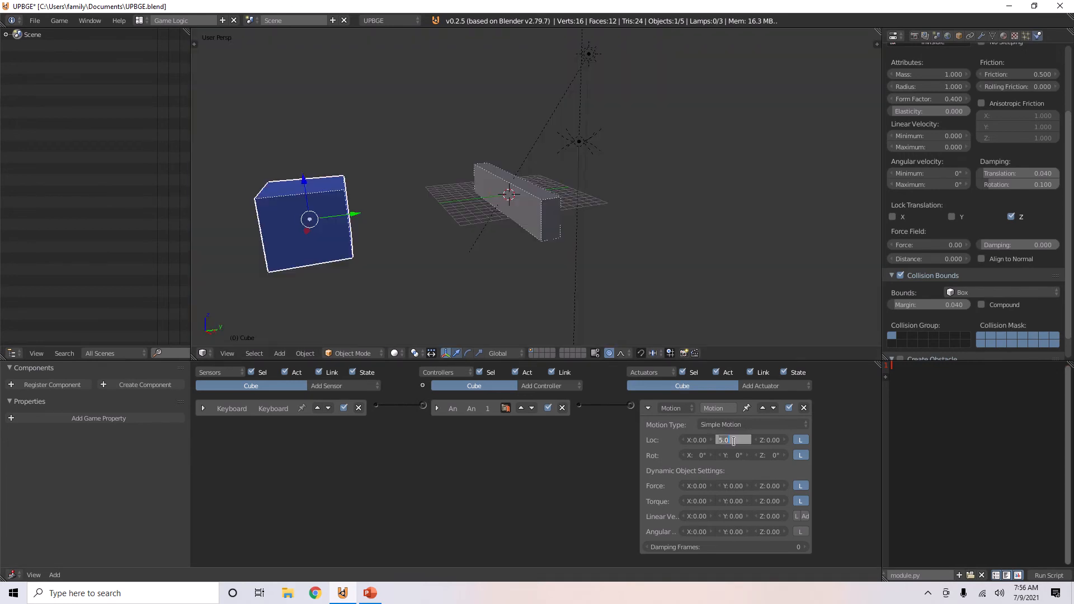
left_click(559, 416)
key("s")
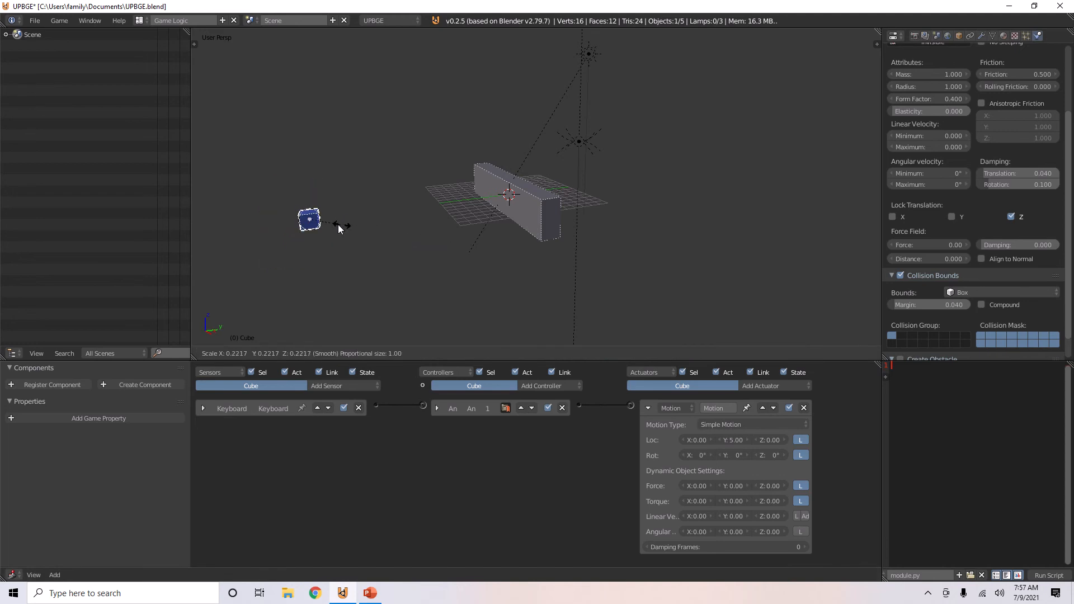
left_click(321, 224)
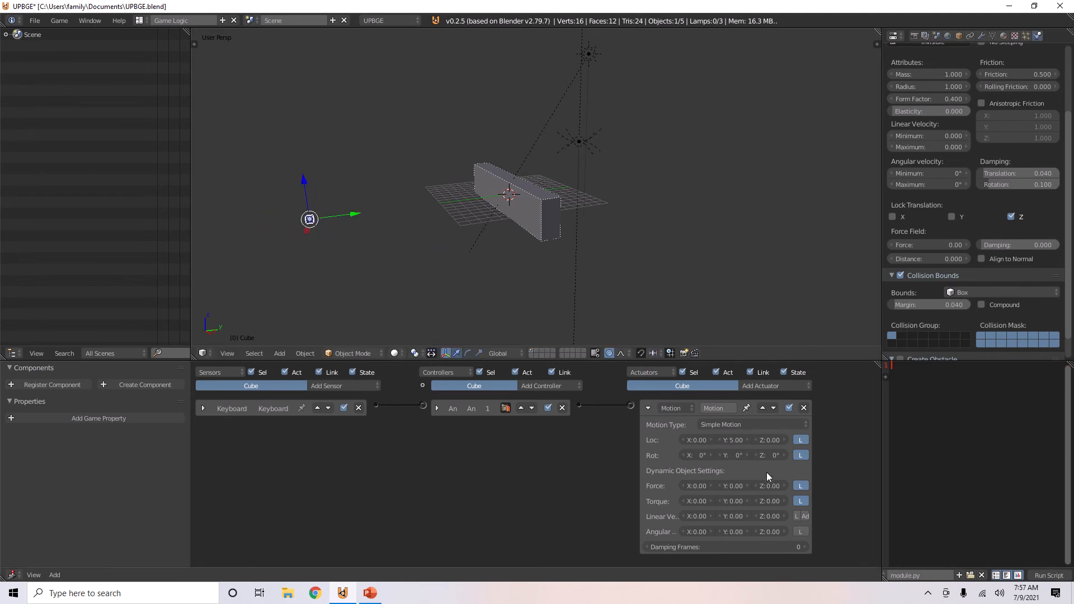
Set the small cube's Motion actuator Y location to 1 and run the game to test the collision
left_click(738, 442)
type("1")
key("Return")
key("p")
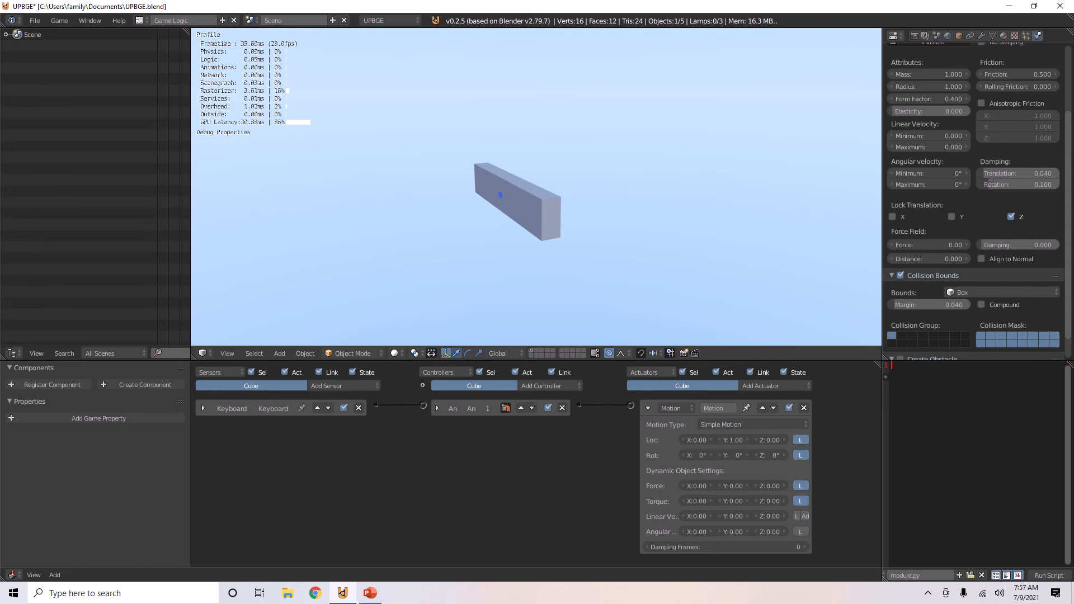
key("Escape")
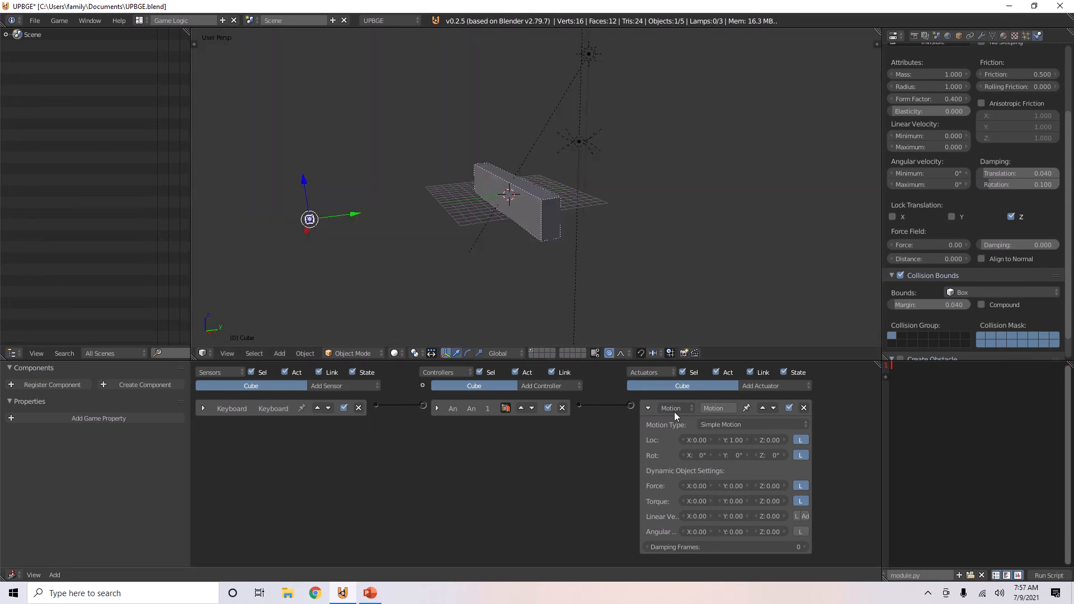
Set the small cube's Motion actuator Y location to 1.2 and run the game again
left_click(753, 442)
type("1.2")
key("Return")
key("p")
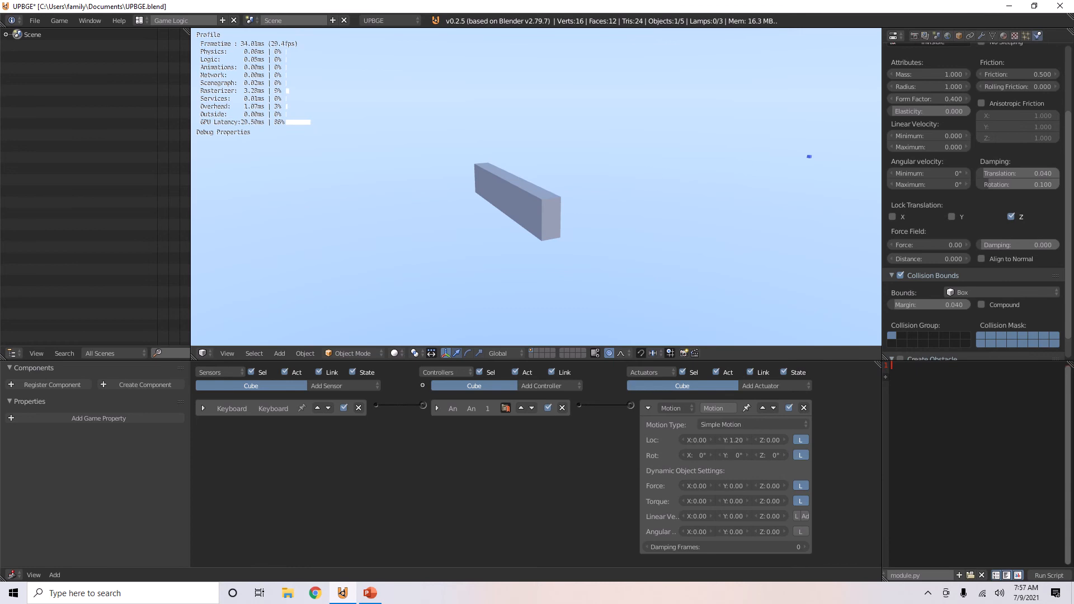
key("Escape")
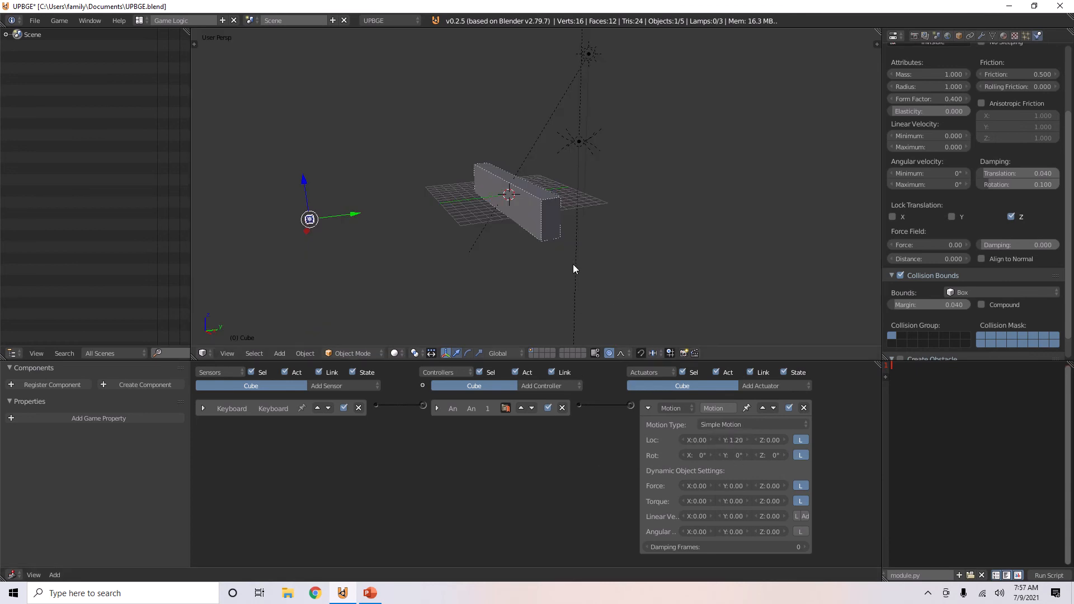
Set the cube's X, Y and Z scale to 1 in its transform properties
key("n")
left_click(810, 168)
type("1")
key("Return")
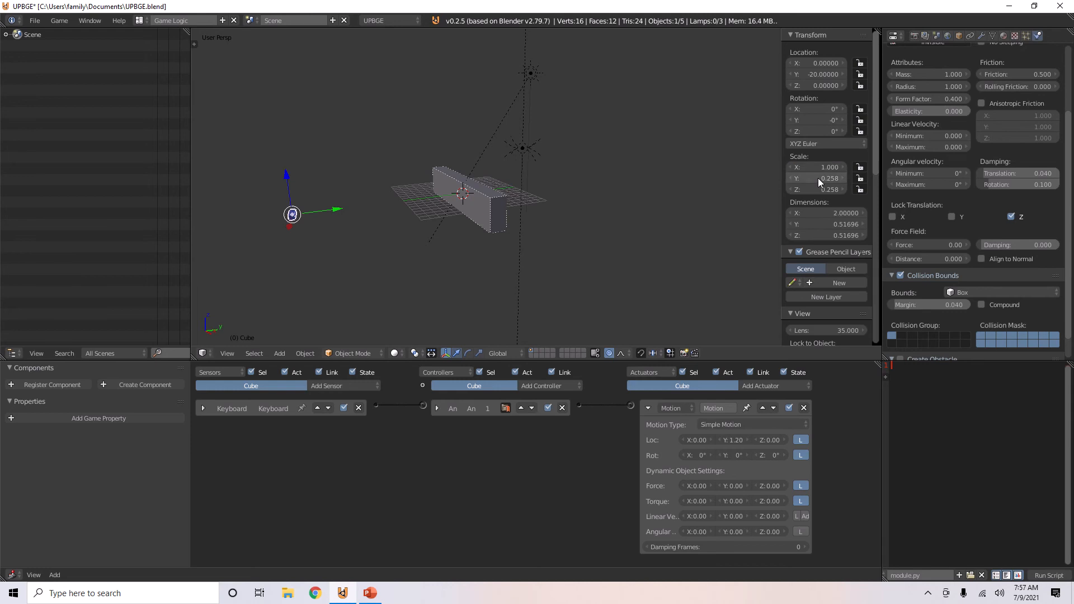
key("Return")
left_click(821, 188)
type("1")
key("Return")
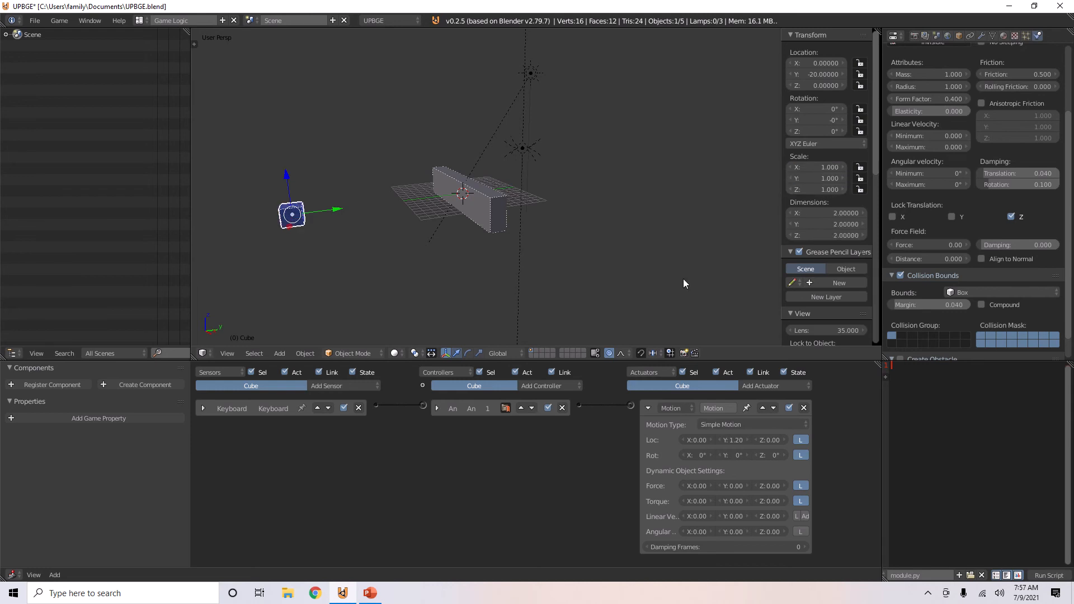
Set the cube's Motion actuator Y location to 0.2, then collapse the actuator and hide the transform properties
left_click(730, 439)
type(".2")
key("Return")
left_click(648, 408)
key("n")
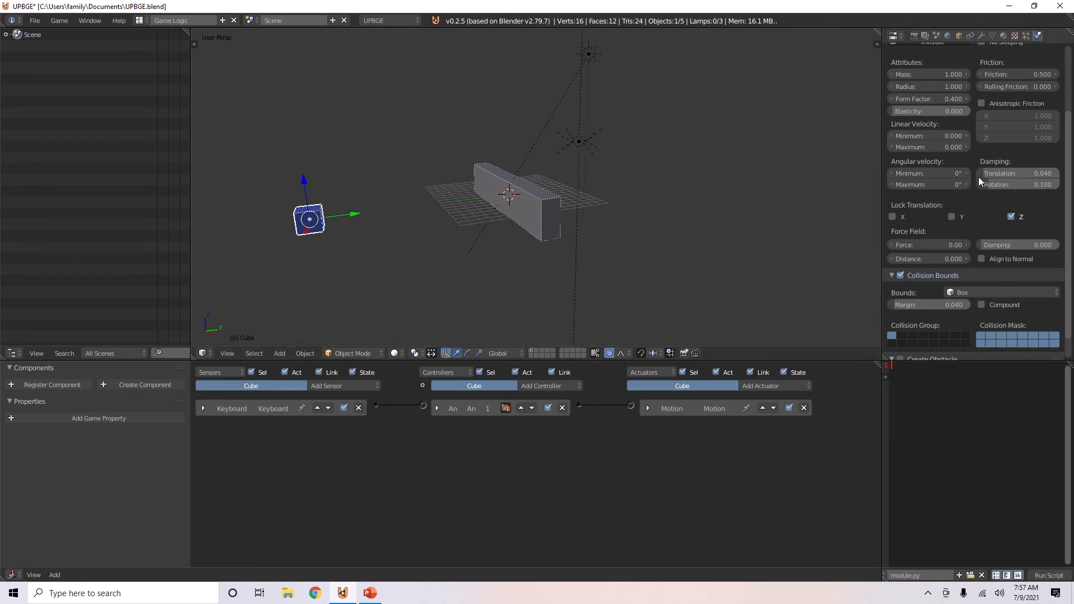
Test the game with the wall's collision bounds set to Empty, then set the bounds back to Box
scroll(981, 177, "up", 5)
right_click(518, 211)
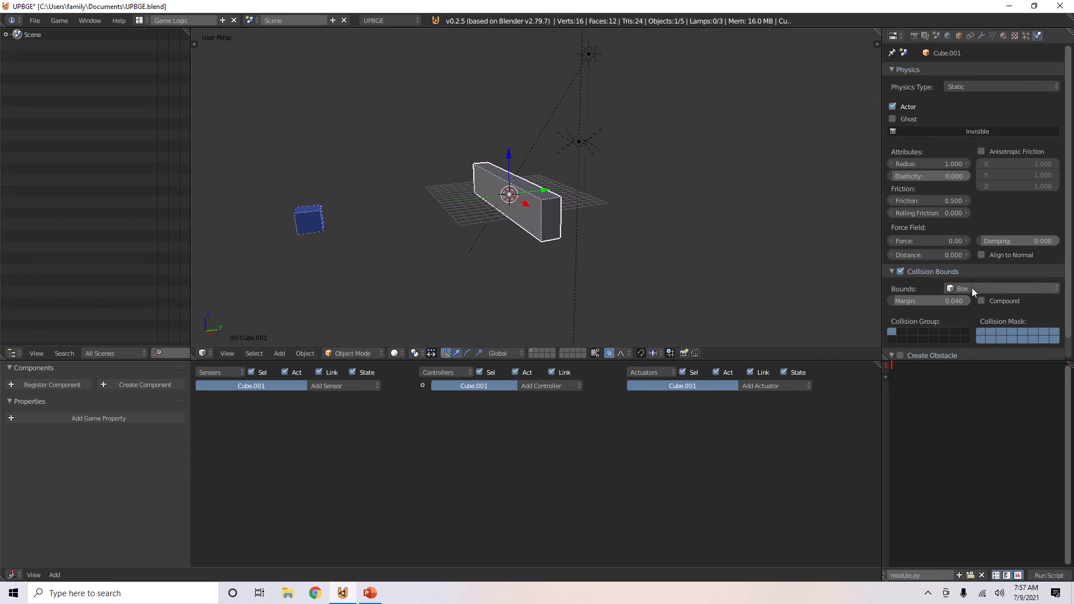
left_click(988, 289)
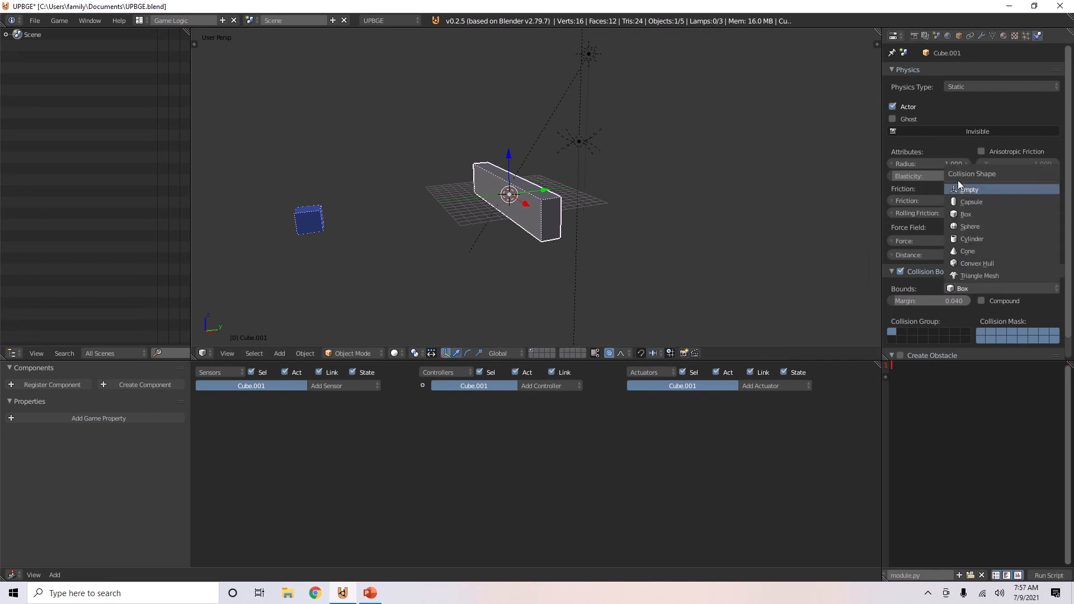
left_click(977, 190)
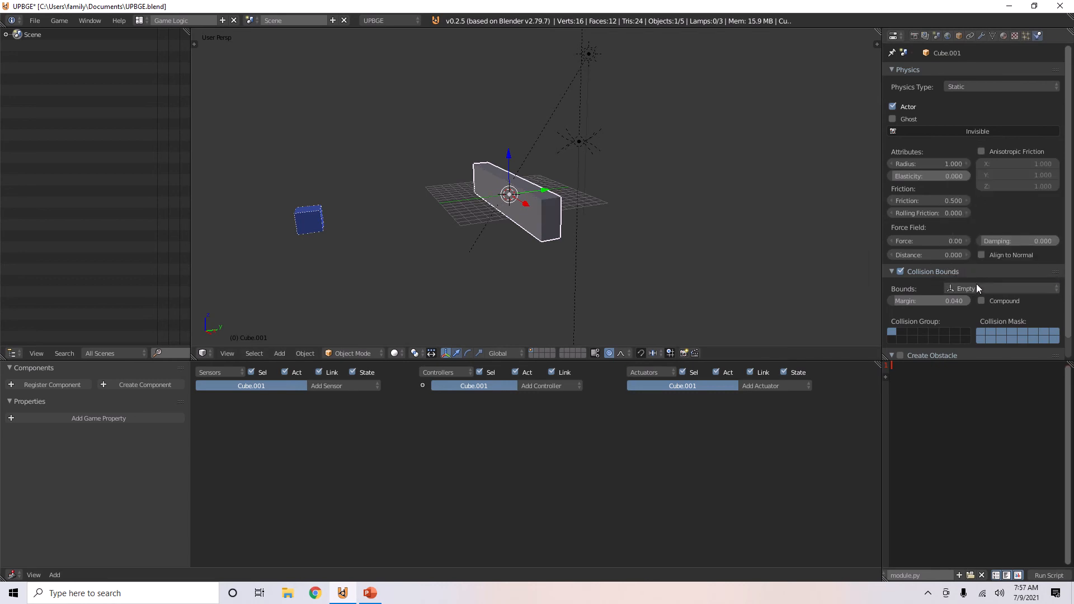
key("p")
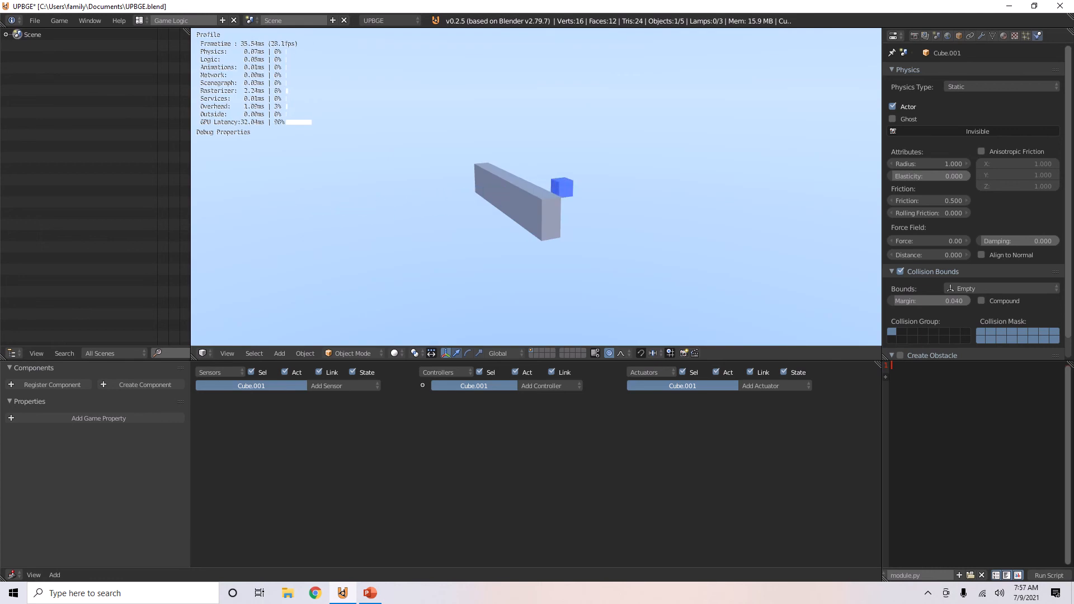
key("Escape")
left_click(972, 287)
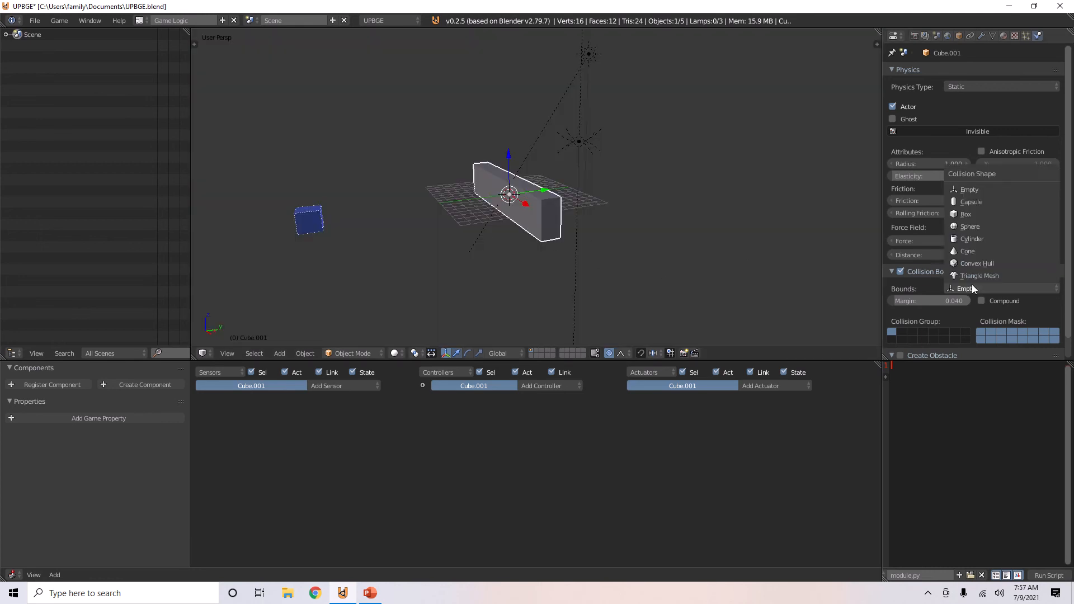
left_click(961, 214)
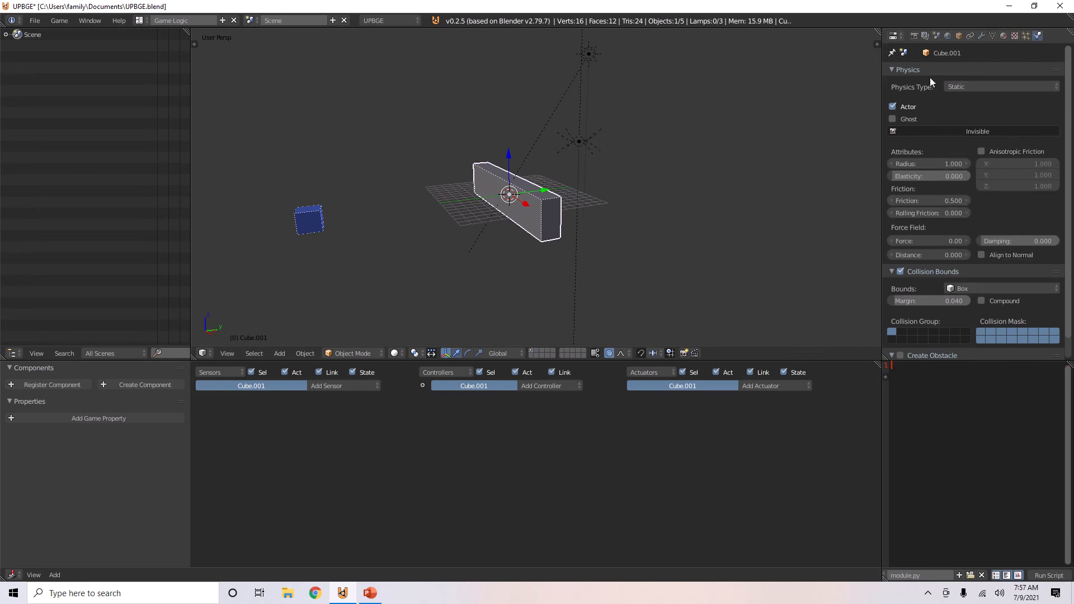
Set the wall's physics type to No Collision and run the game to test the cube against it
left_click(963, 89)
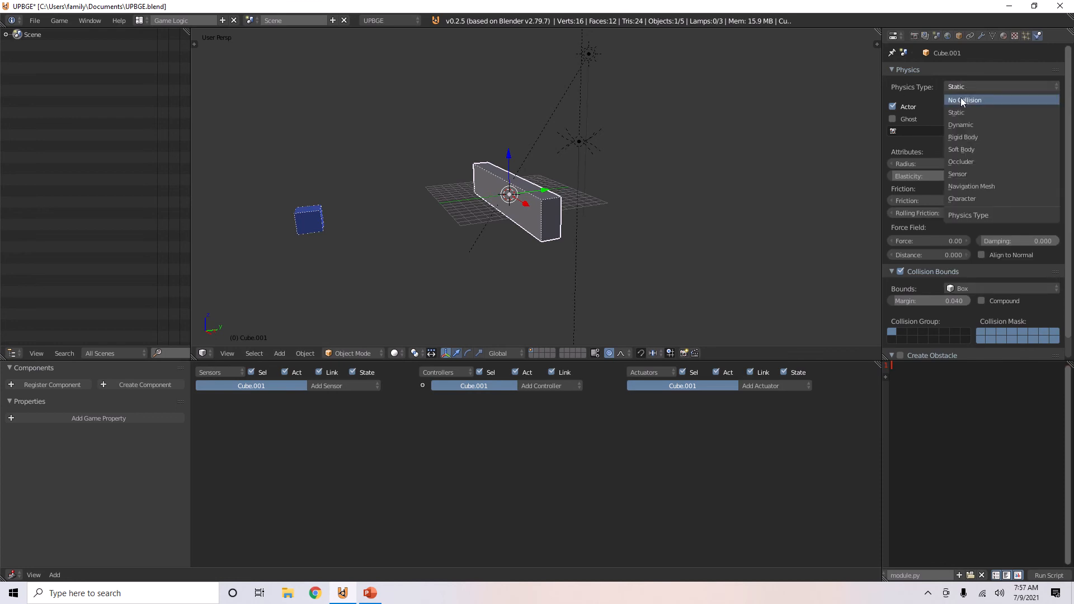
left_click(960, 98)
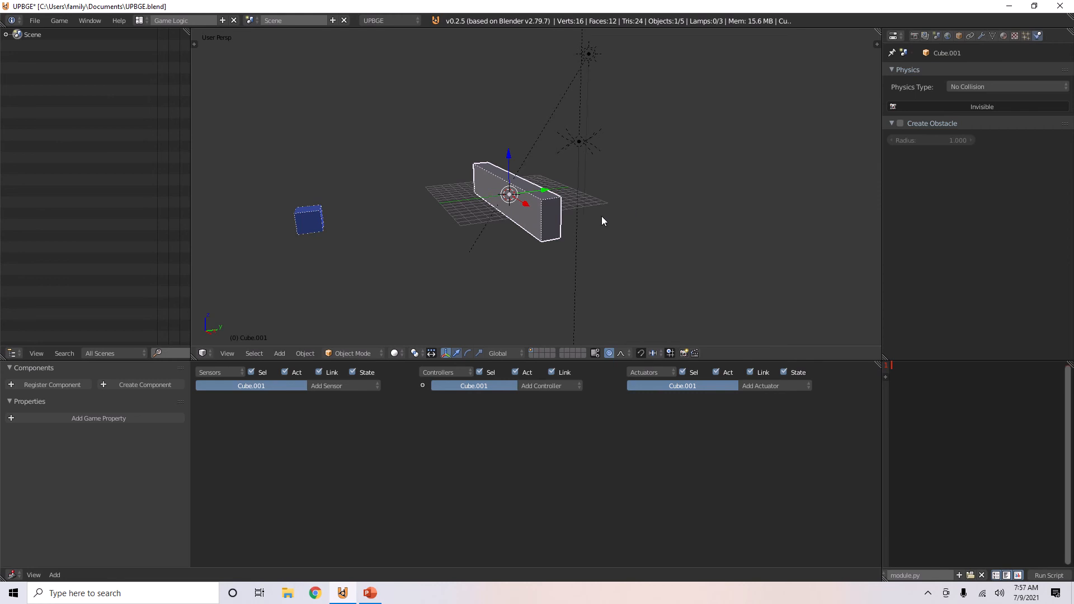
key("p")
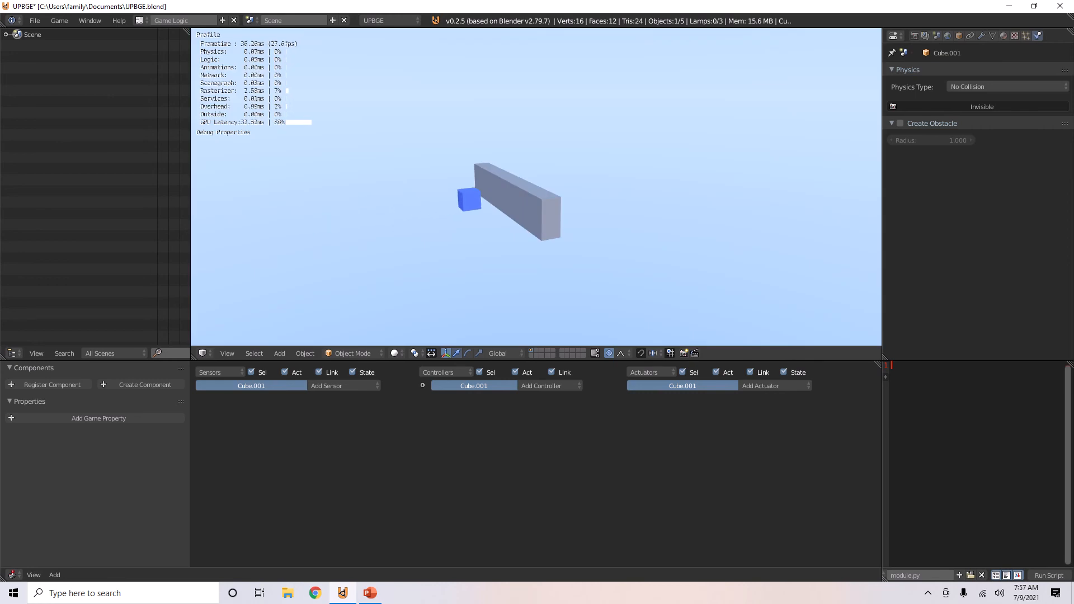
Set the wall's physics type back to Static, enable Ghost, and run the game to test the cube against it
key("Escape")
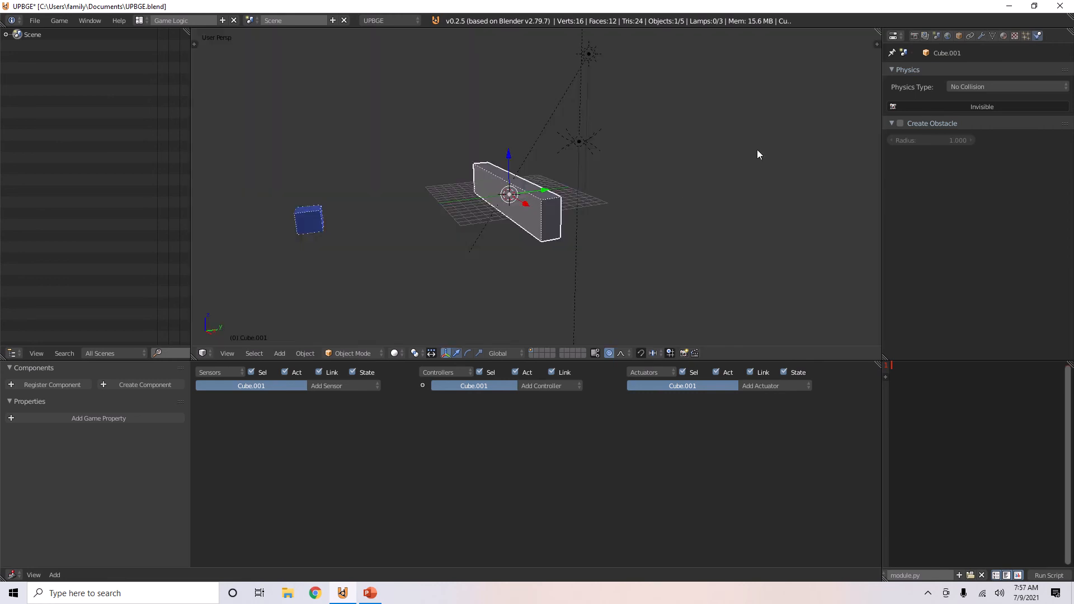
left_click(972, 83)
left_click(967, 113)
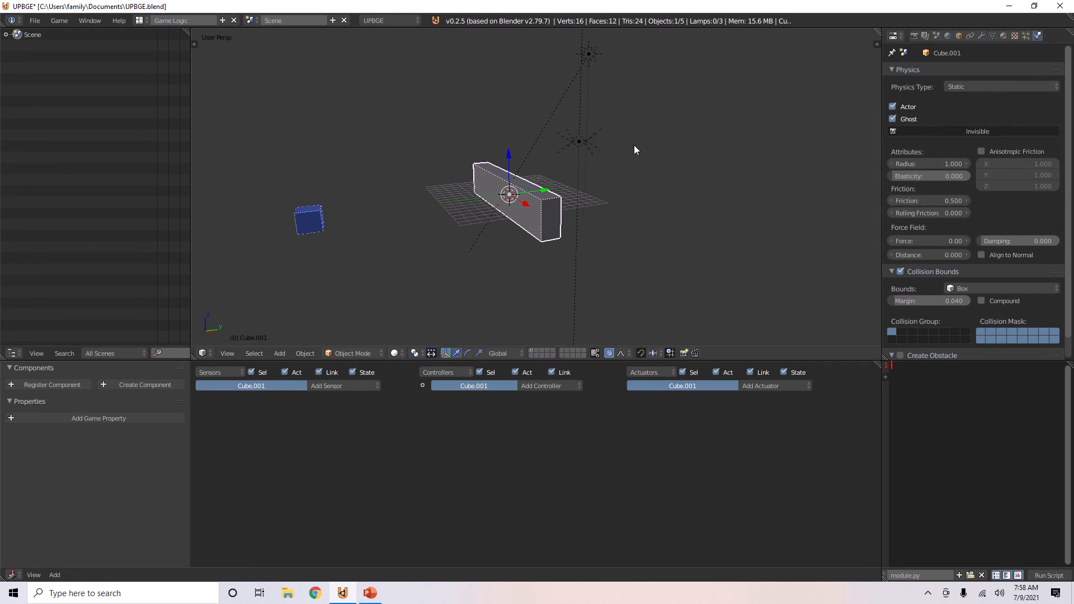
key("p")
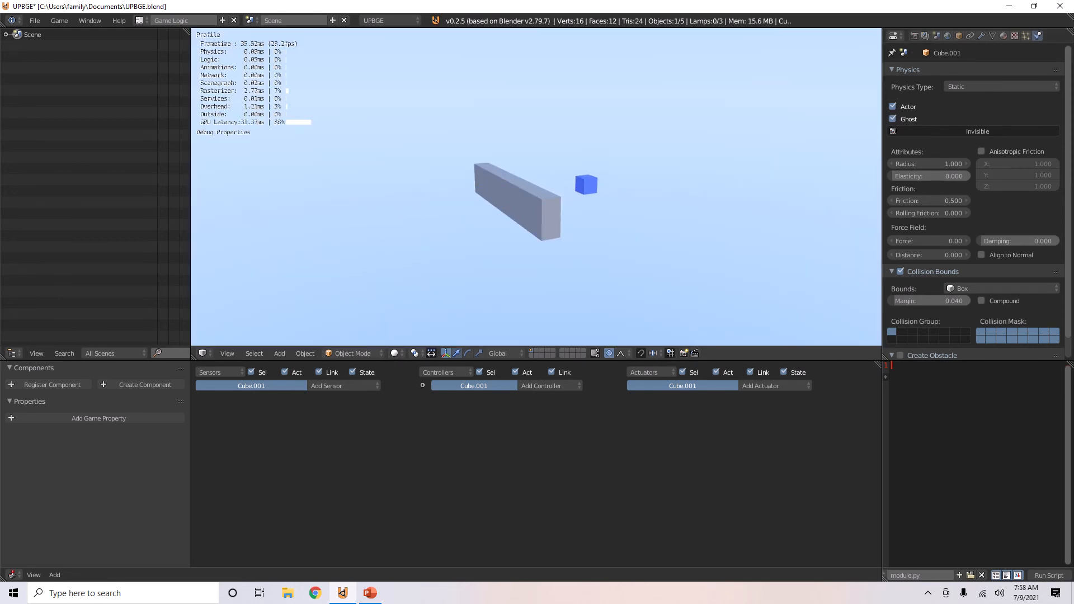
key("Escape")
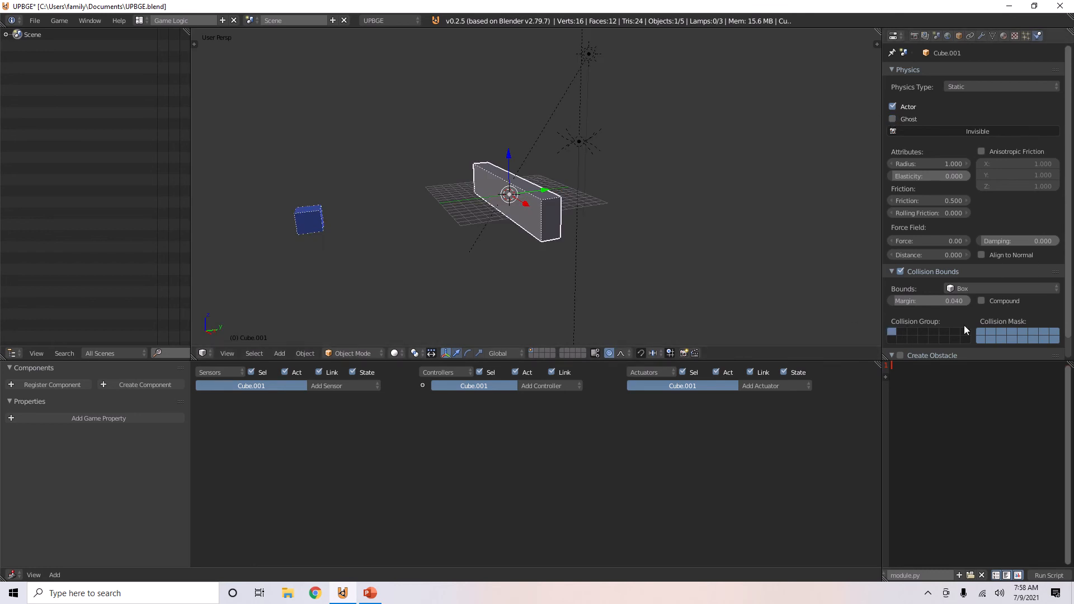
Disable Ghost on the wall and limit the cube's collision mask to the first slot
right_click(324, 223)
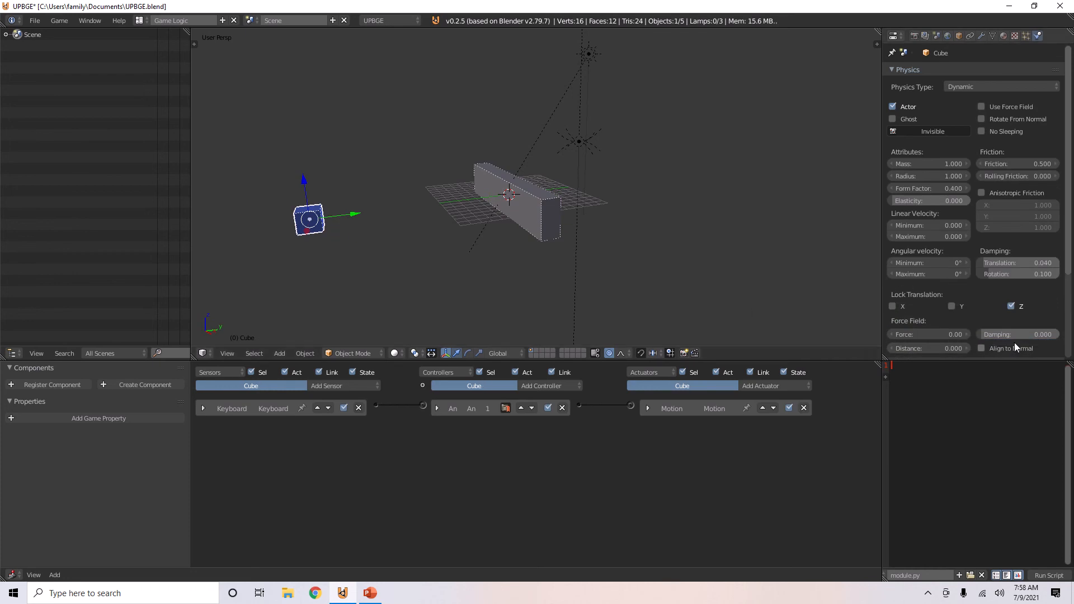
scroll(901, 315, "down", 4)
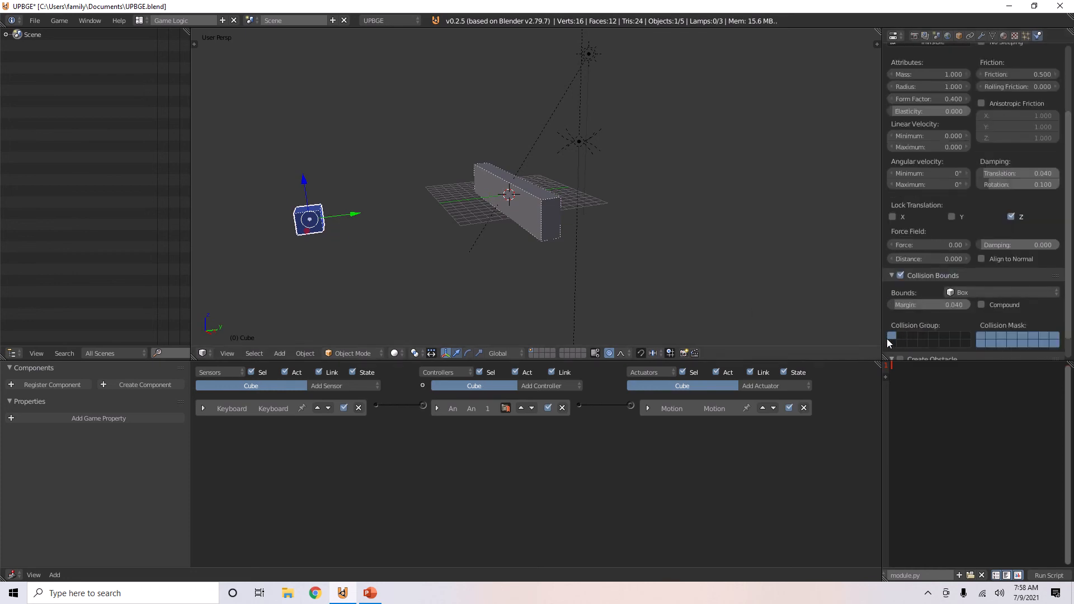
left_click(980, 334)
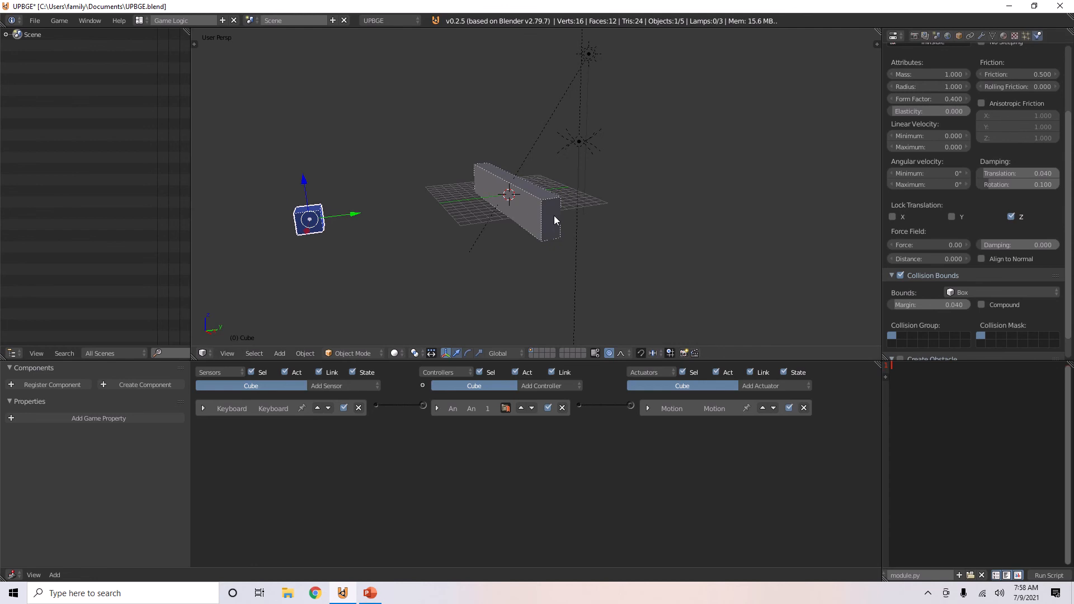
Set the wall's collision group and collision mask to the second slot only, and run the game to test the cube against it
right_click(571, 199)
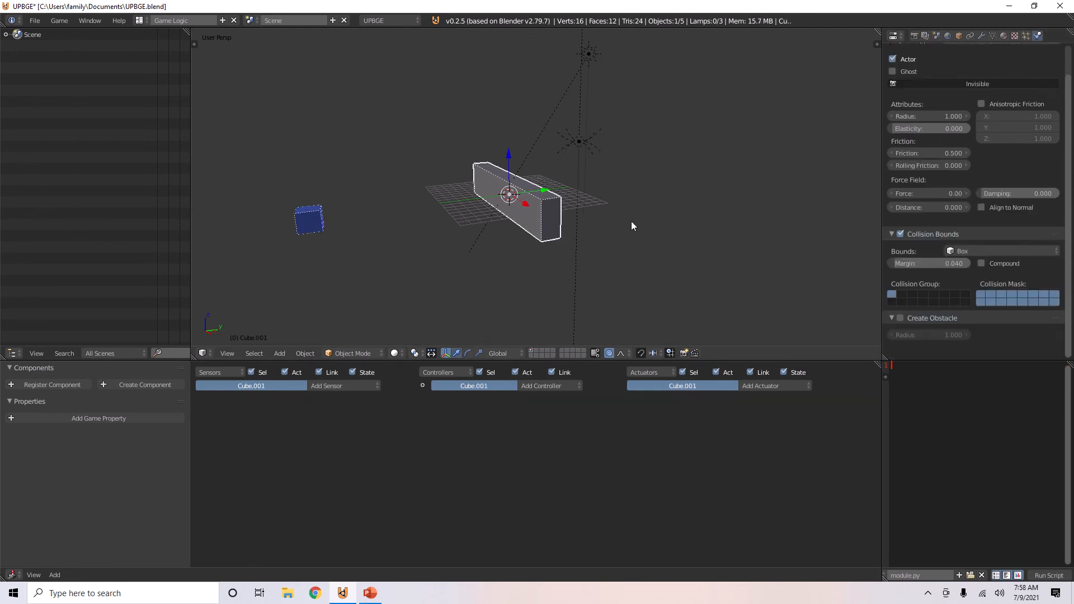
left_click(990, 311)
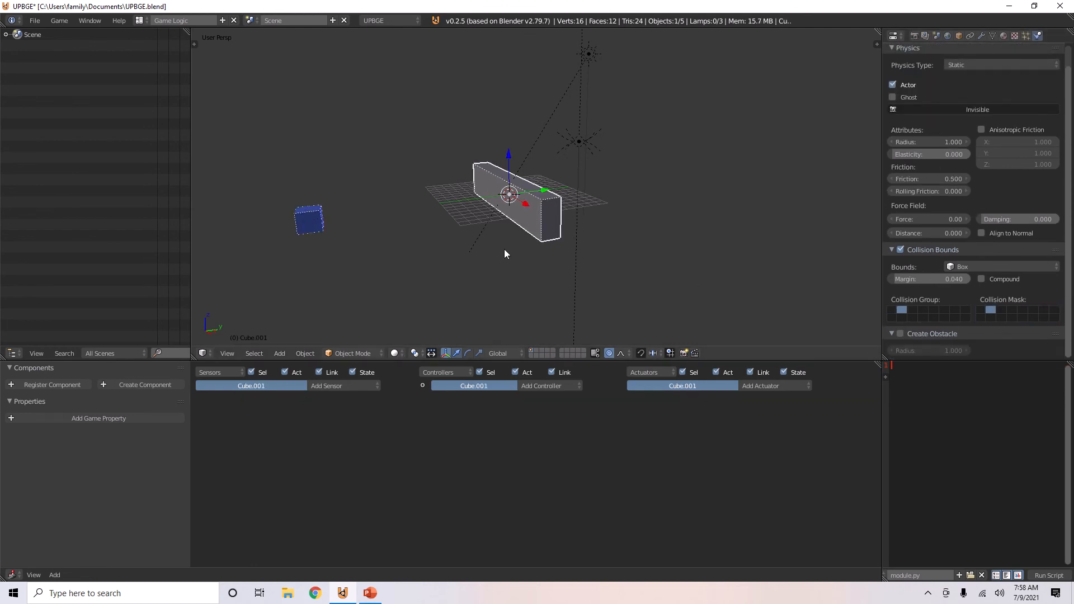
key("p")
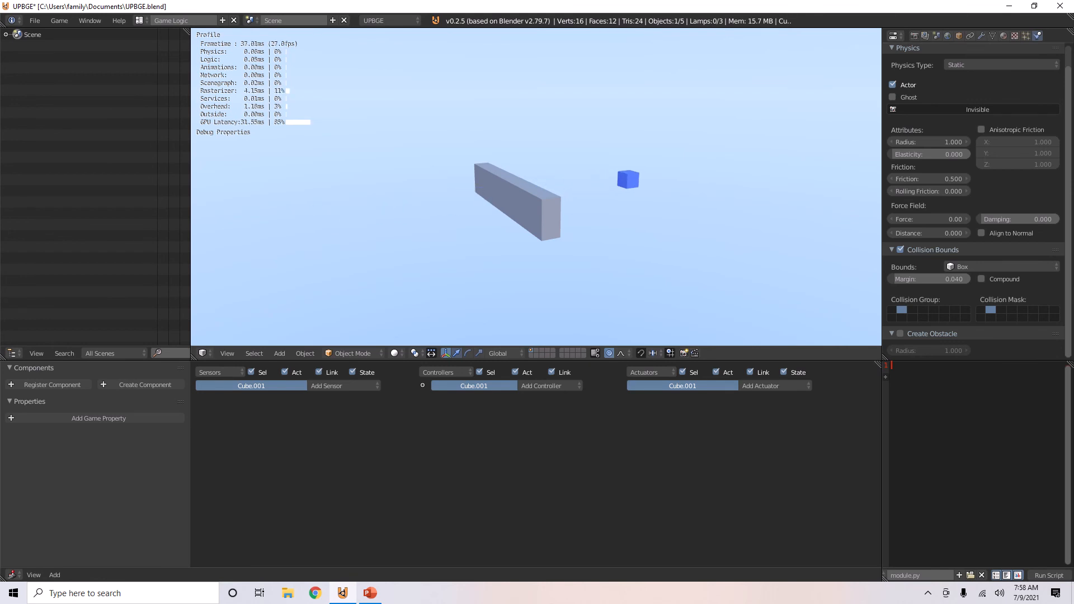
key("Escape")
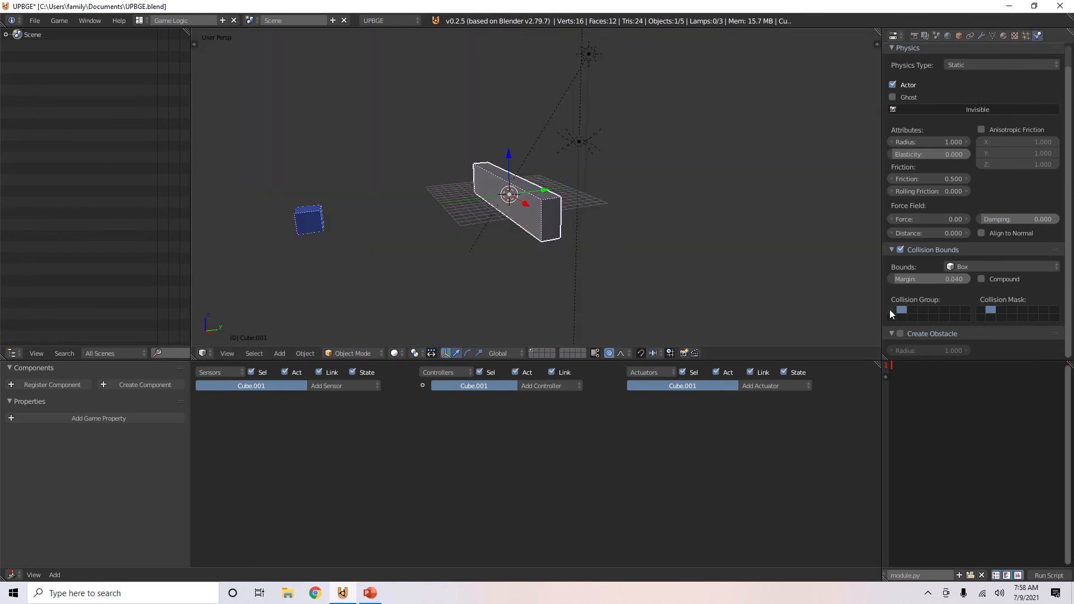
Restore the wall's collision group to the first slot and re-enable all collision mask slots on both the wall and the cube
mouse_move(979, 309)
left_mouse_down()
mouse_move(1058, 310)
mouse_move(1002, 317)
left_mouse_up()
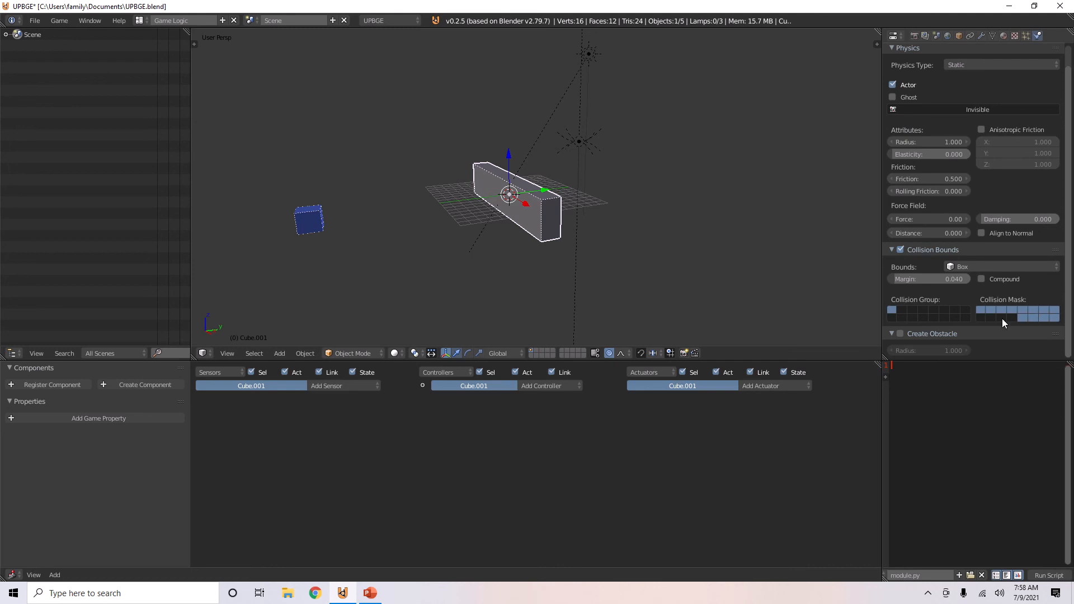
right_click(310, 219)
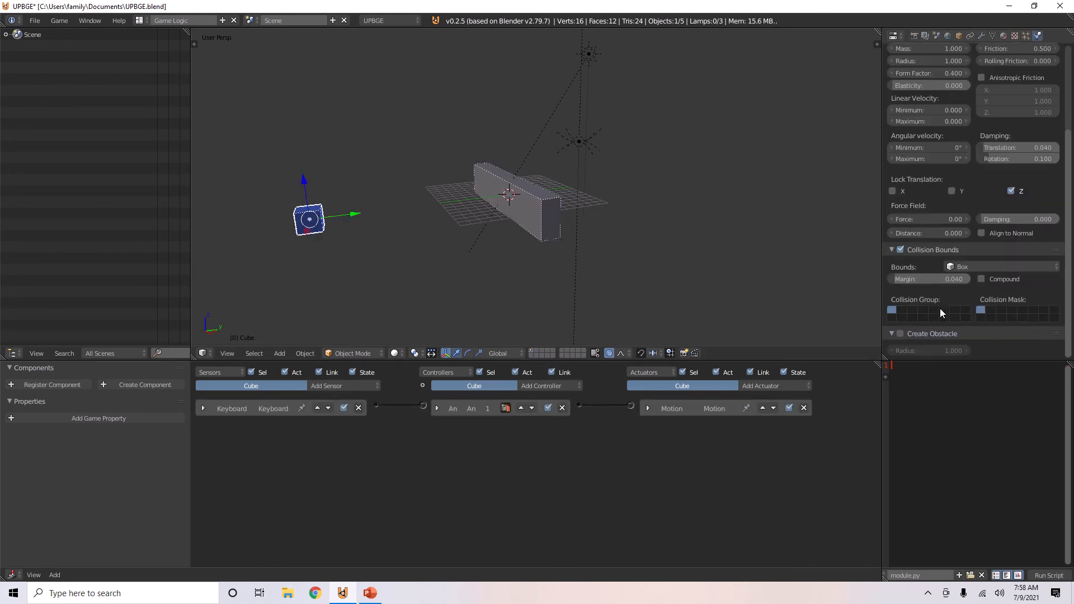
mouse_move(993, 312)
left_mouse_down()
mouse_move(1055, 311)
mouse_move(1038, 319)
left_mouse_up()
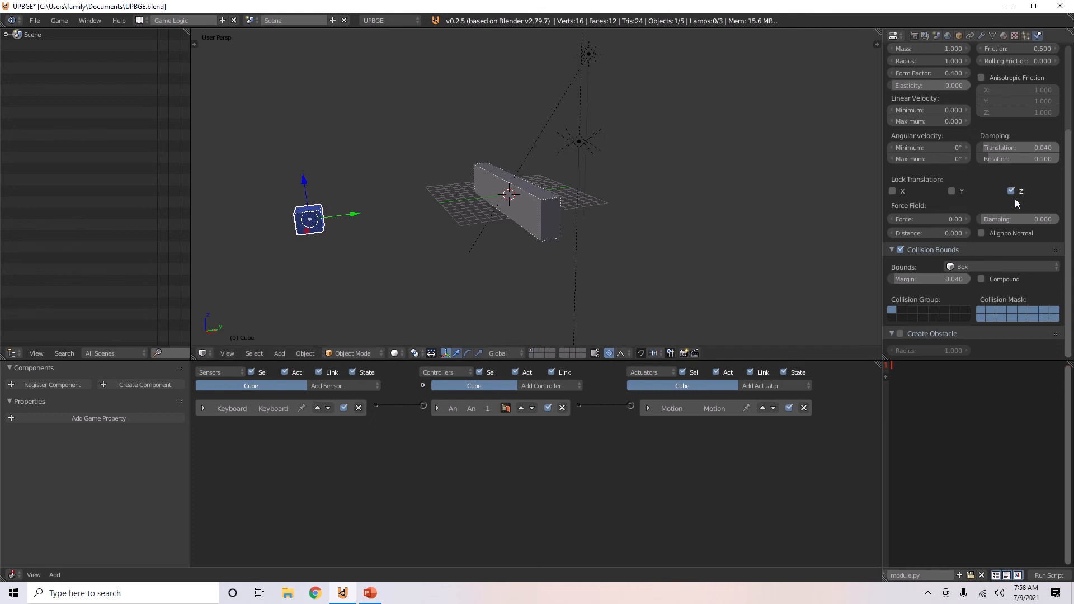
Switch the wall's physics type to No Collision, then back to Static
scroll(901, 137, "up", 5)
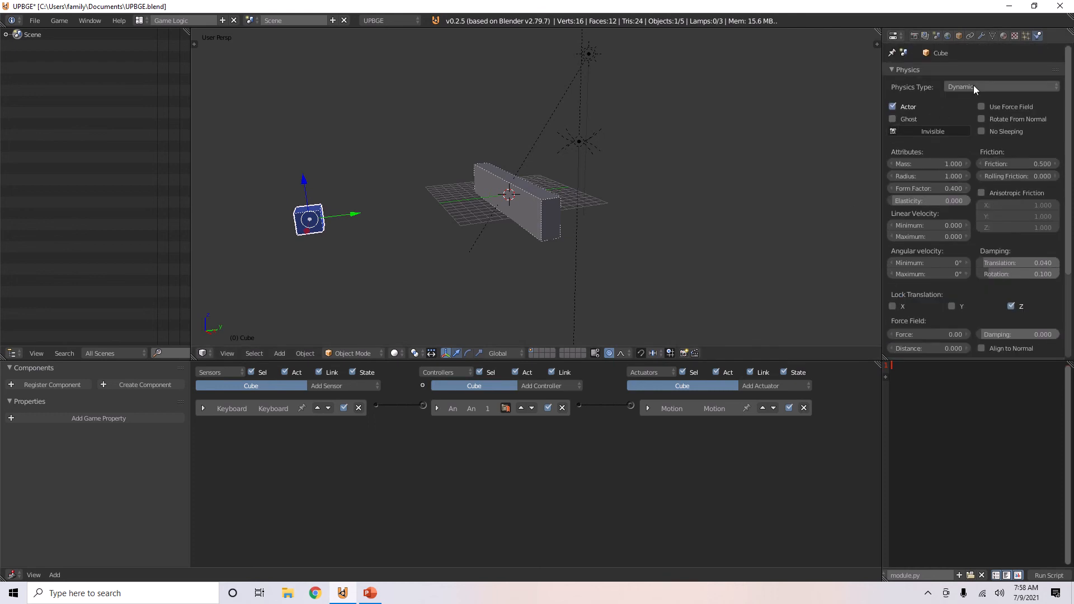
right_click(533, 186)
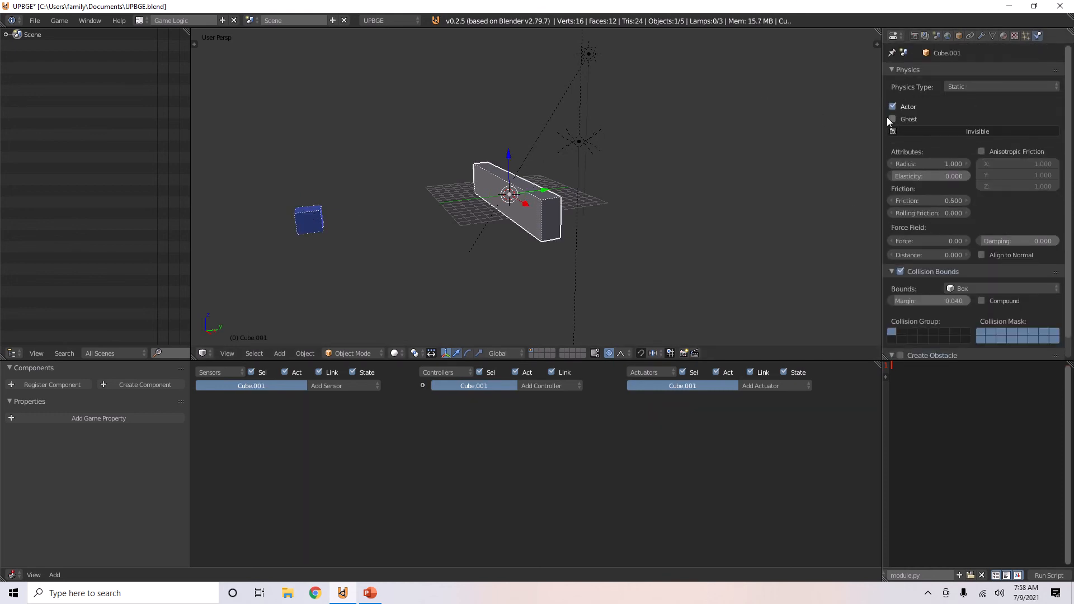
left_click(953, 88)
left_click(956, 94)
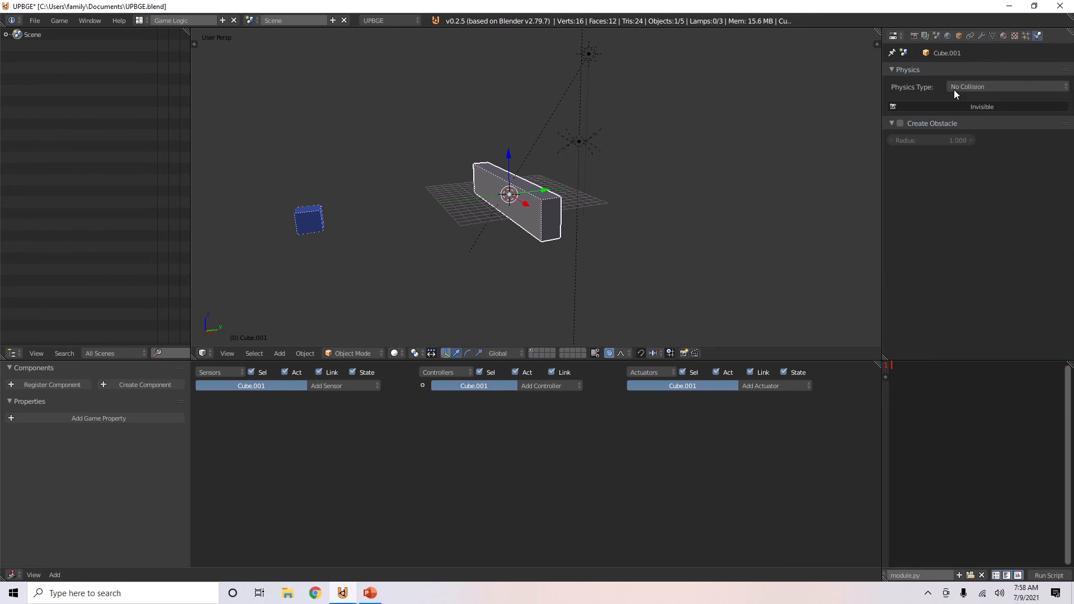
left_click(957, 87)
left_click(960, 112)
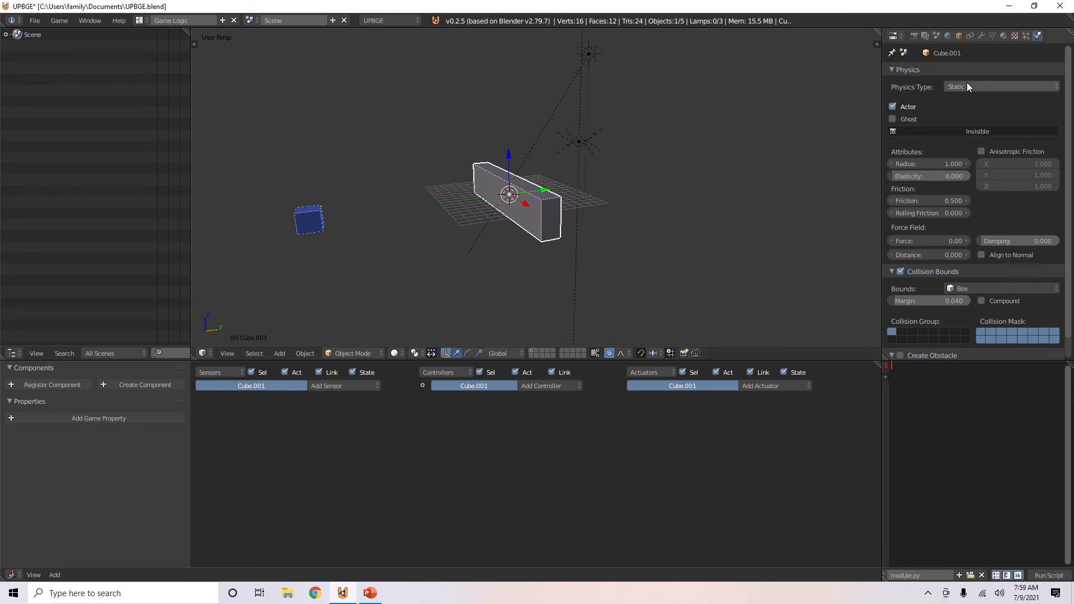
Add a Collision sensor to the wall with its property set to prop, then collapse the sensor
left_click(338, 388)
left_click(334, 423)
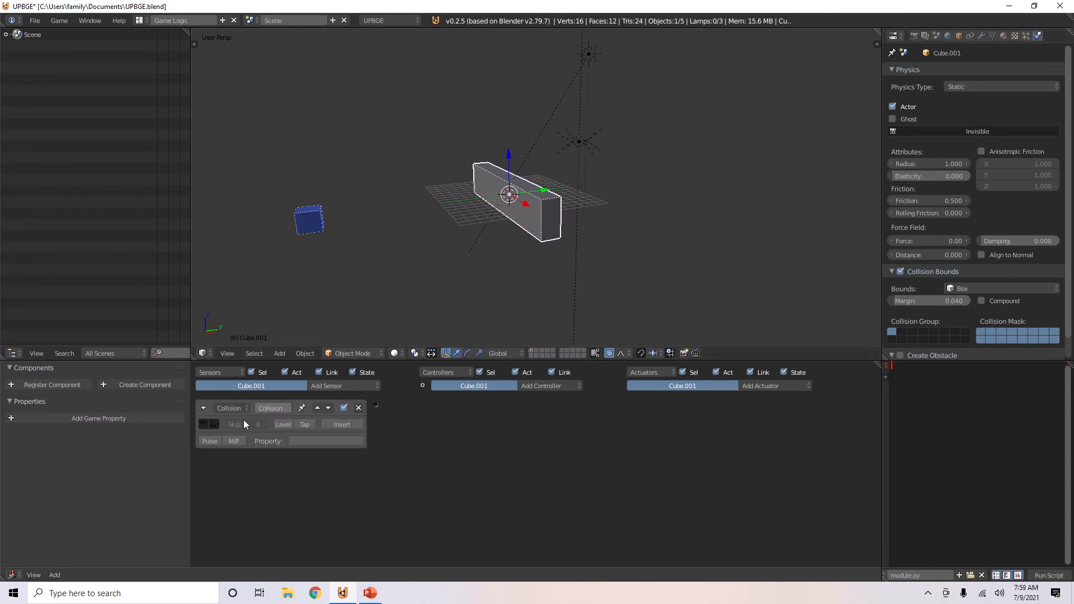
left_click(311, 441)
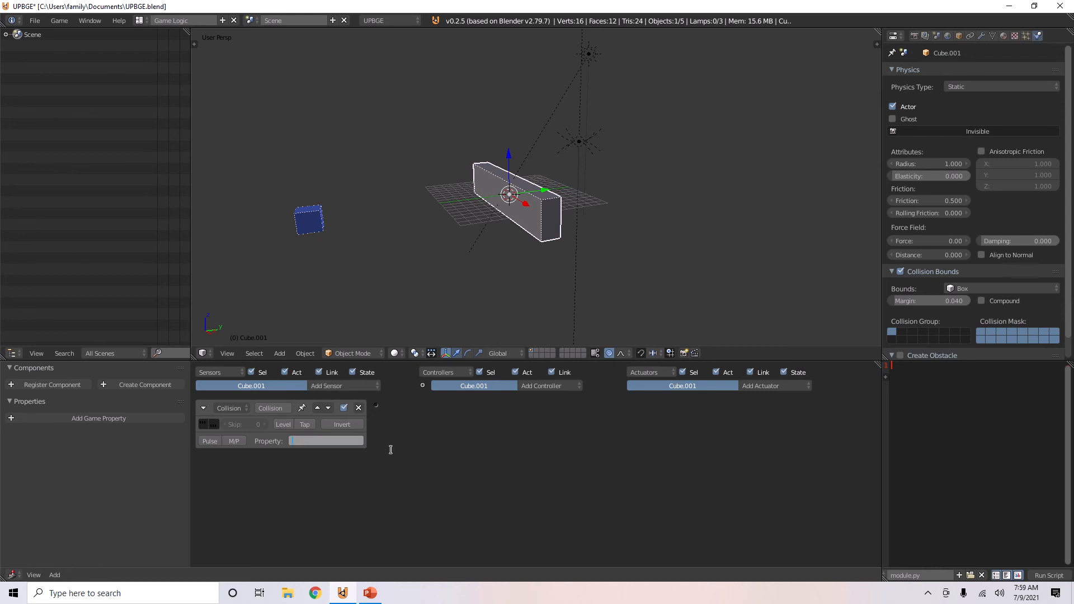
type("por")
key("Return")
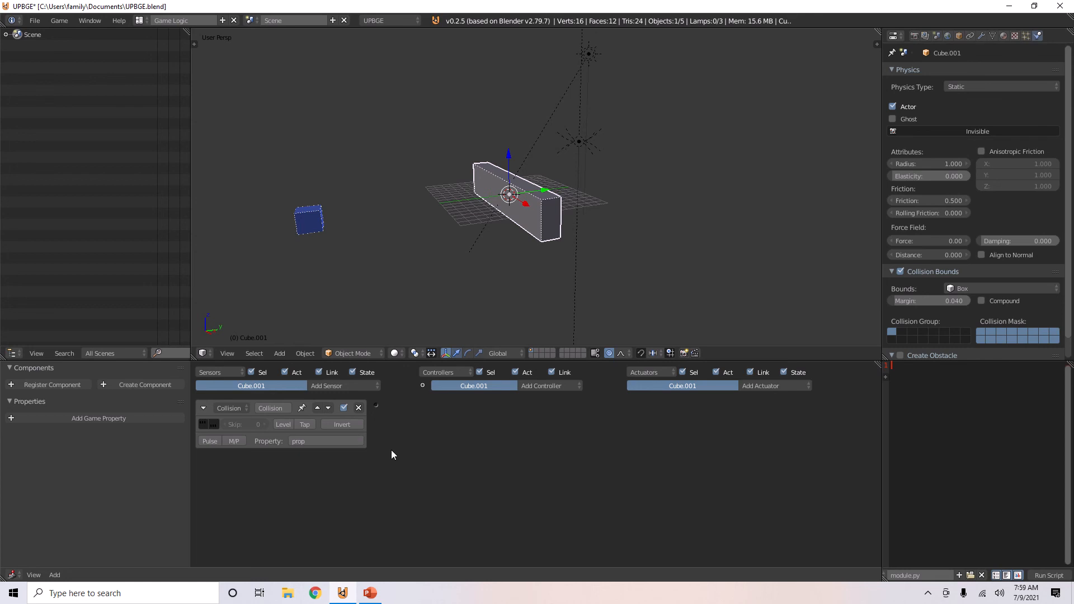
left_click(204, 409)
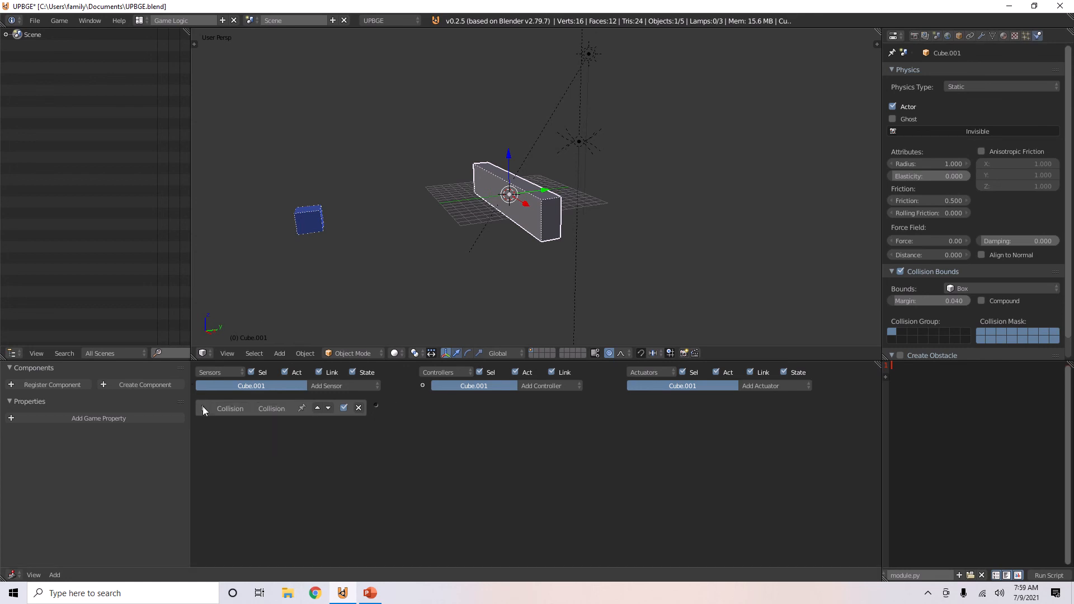
Add a Motion actuator with Y location 0.20 to the wall, link the Collision sensor to it, and collapse the logic bricks
left_click(761, 387)
key("t")
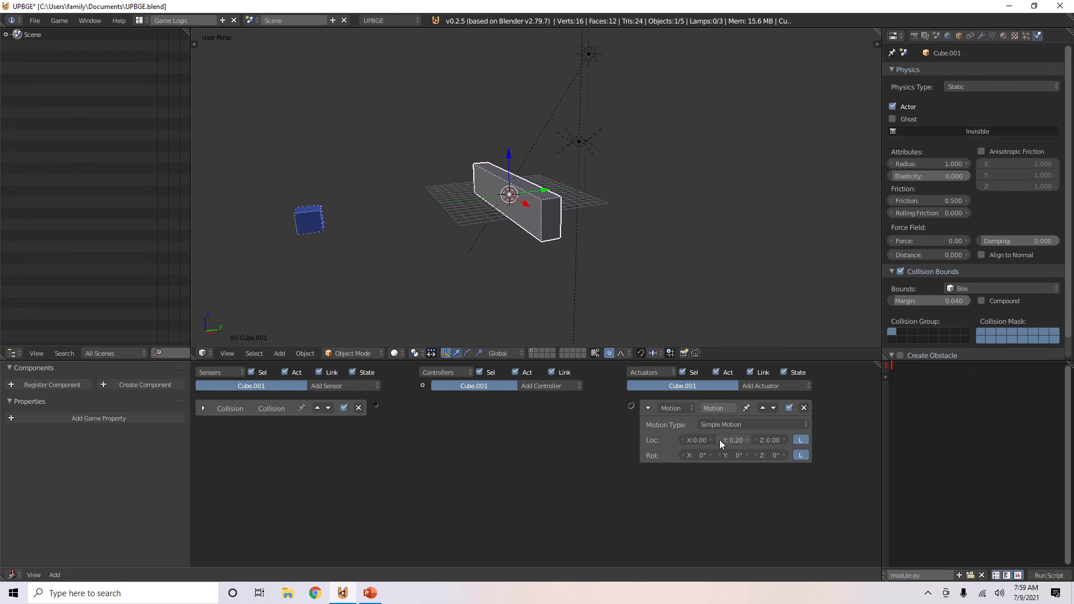
left_click_drag(376, 405, 631, 407)
left_click(648, 408)
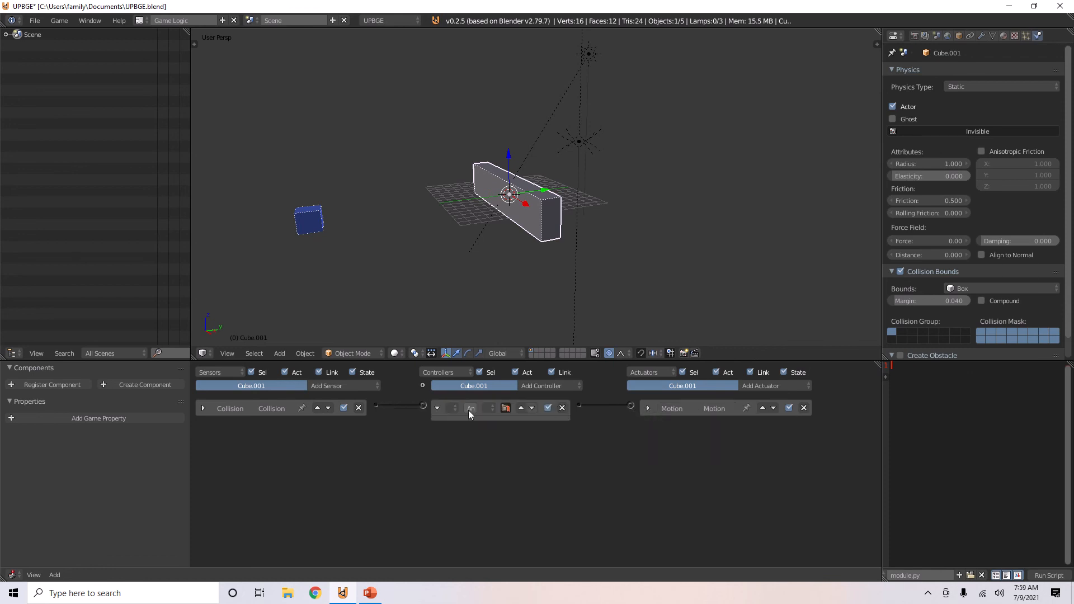
left_click(439, 408)
Add a game property to the cube and enable Ghost on the wall
right_click(313, 216)
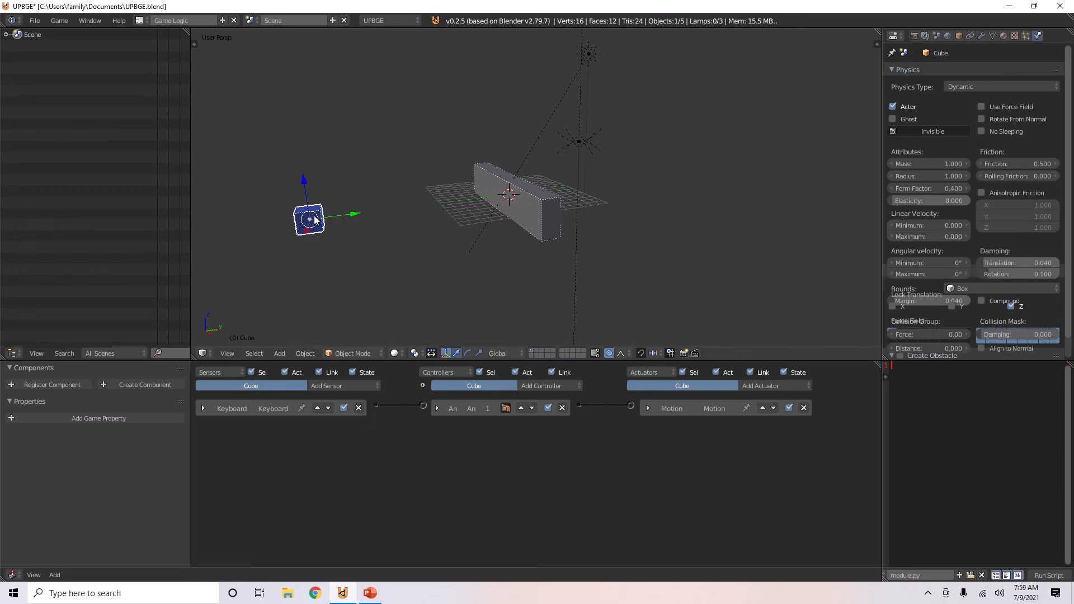
left_click(99, 419)
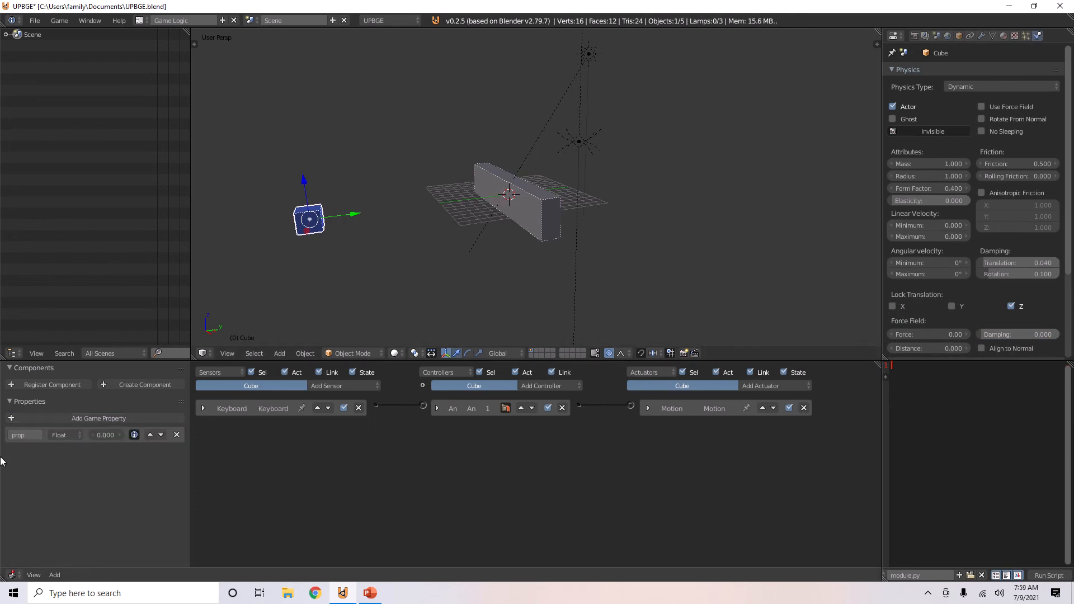
right_click(561, 193)
left_click(893, 118)
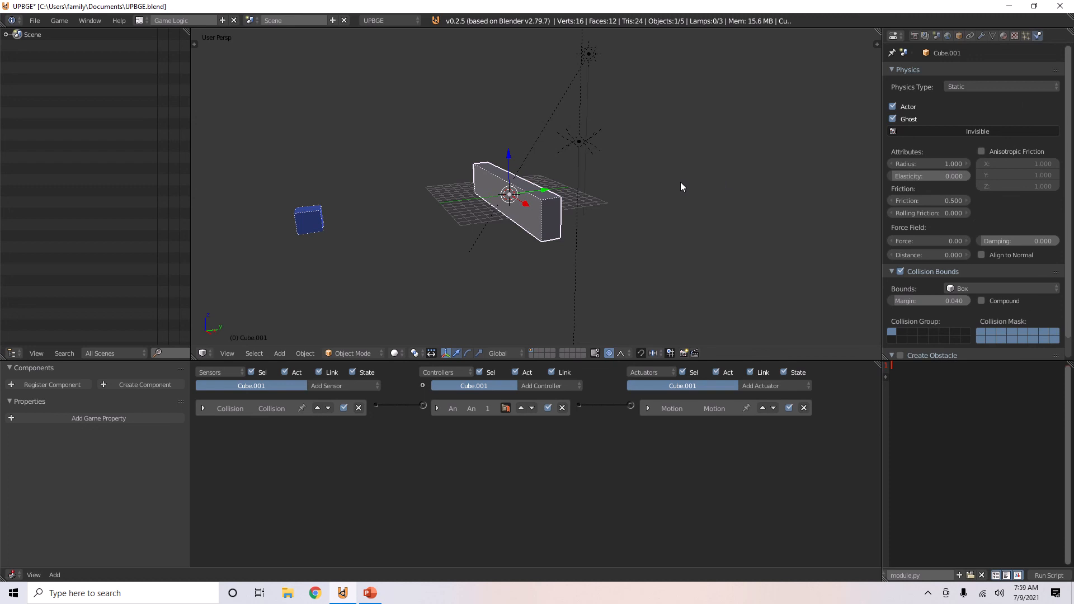
Run the game twice to test the Ghost wall's collision logic, checking its Motion actuator settings between the runs
key("p")
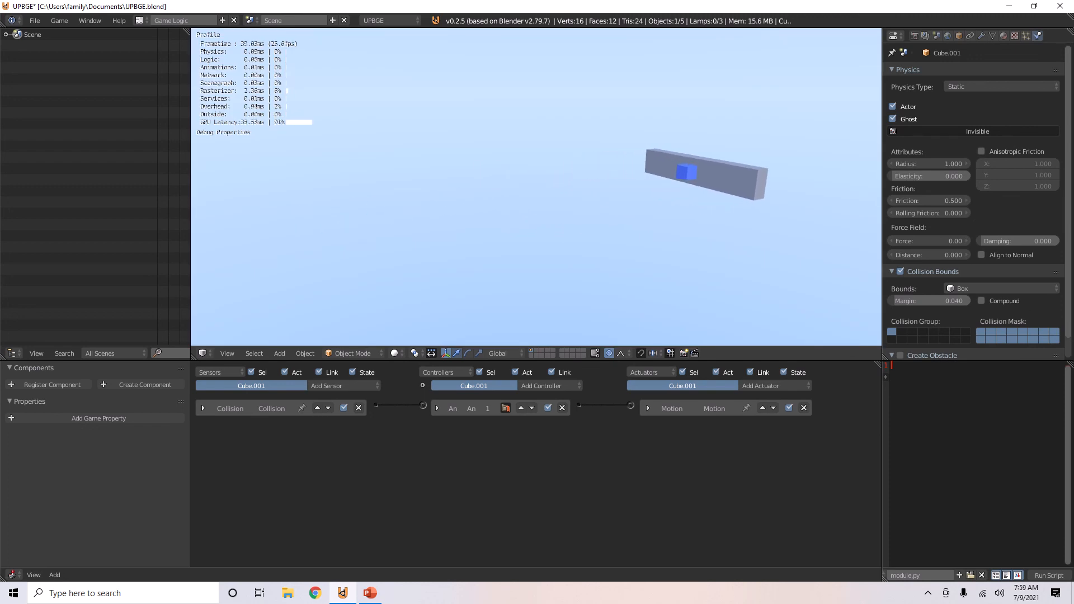
key("Escape")
right_click(604, 188)
right_click(528, 178)
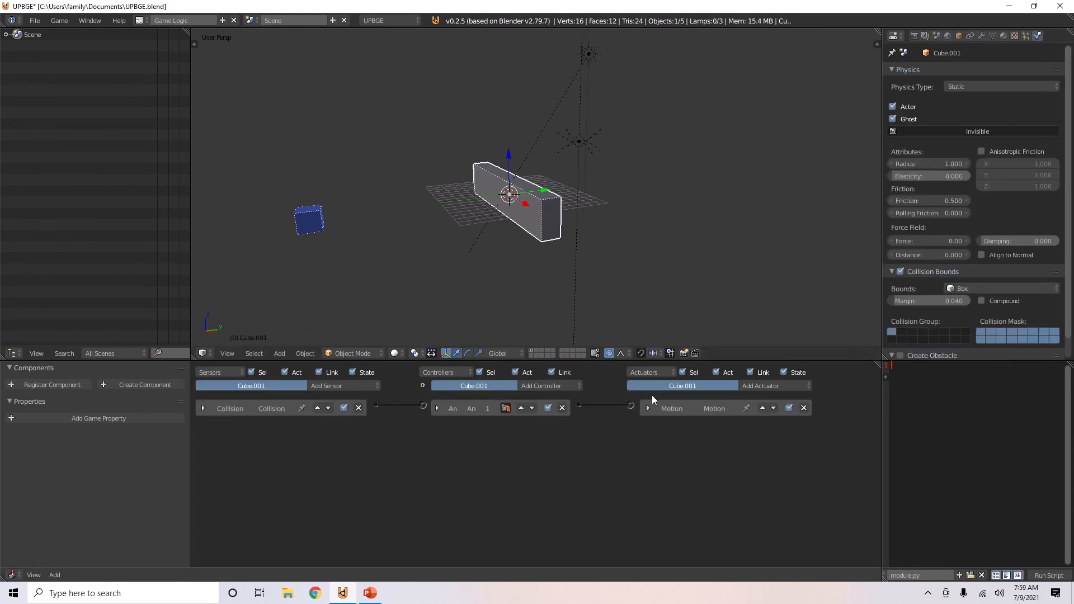
left_click(648, 408)
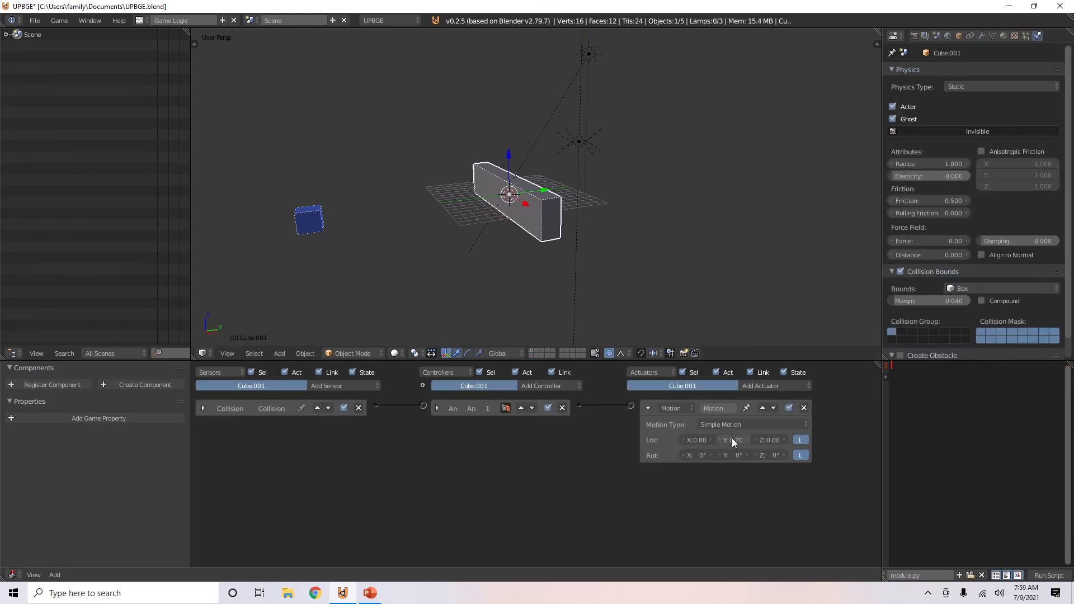
left_click(648, 409)
key("p")
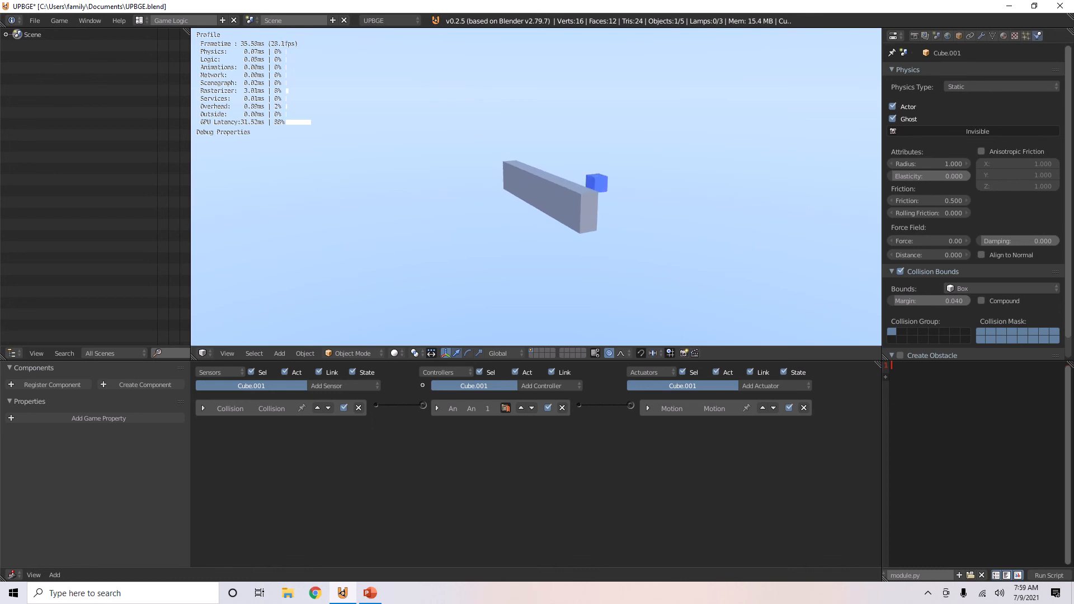
key("Escape")
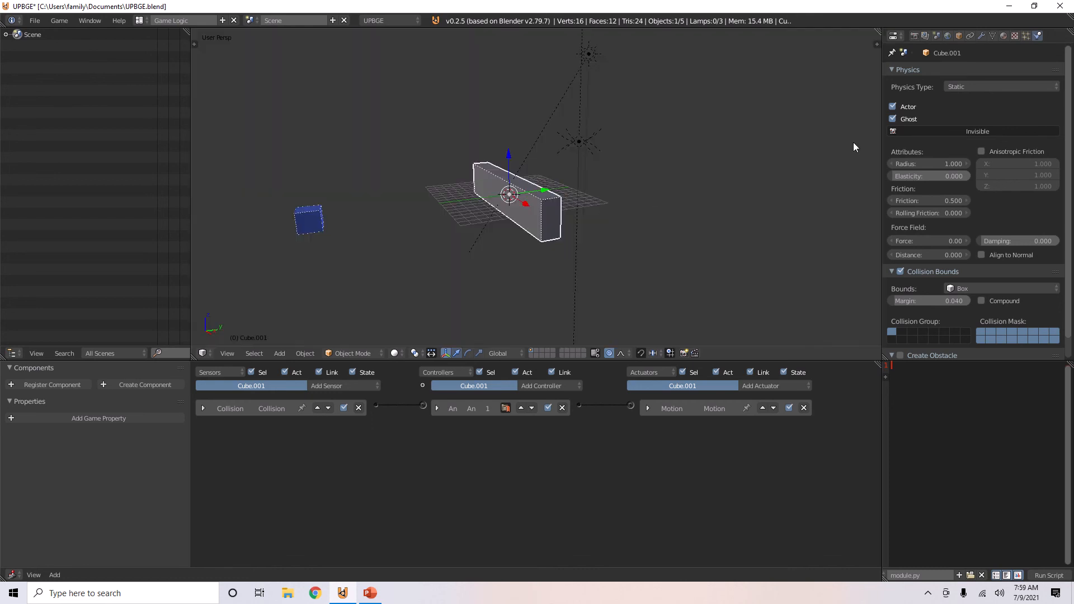
Set the wall's physics type to No Collision and run the game to test its Collision sensor
left_click(978, 86)
left_click(974, 101)
key("p")
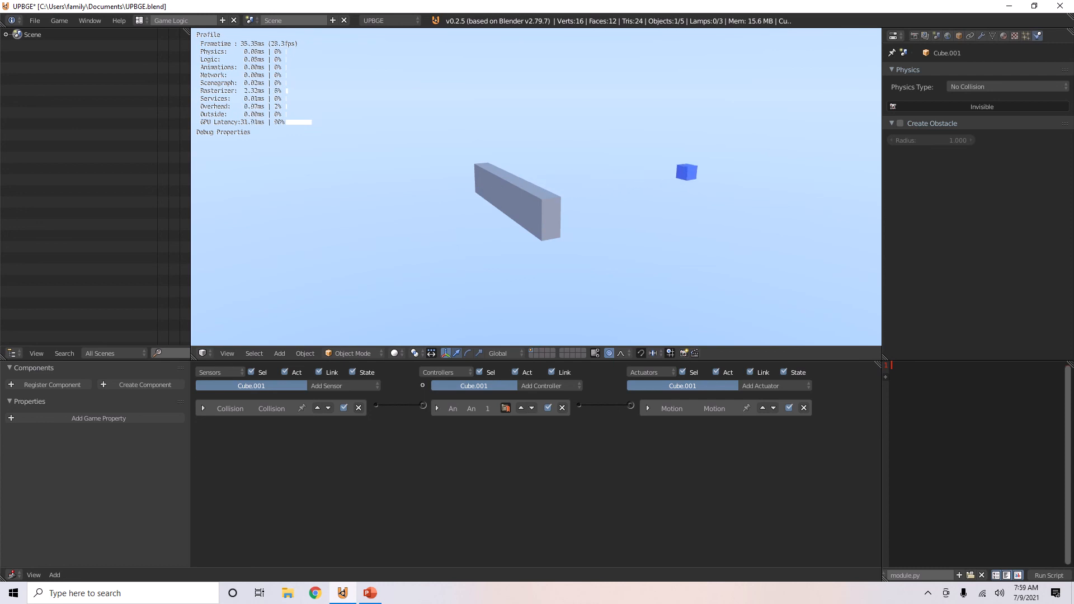
key("Escape")
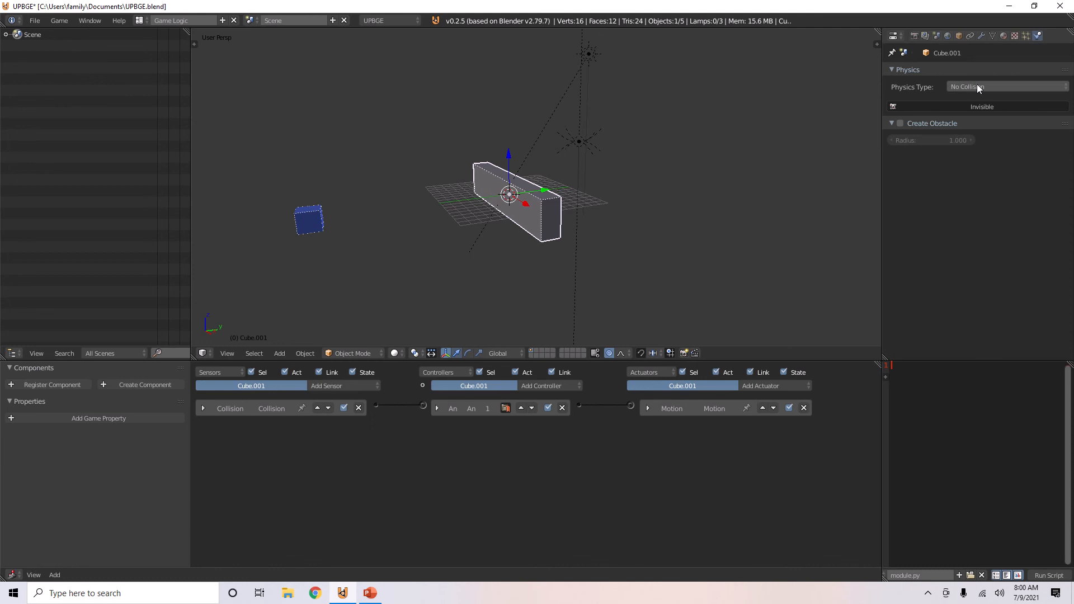
Set the wall's physics type to Static and restrict its collision mask to the first slot
left_click(976, 85)
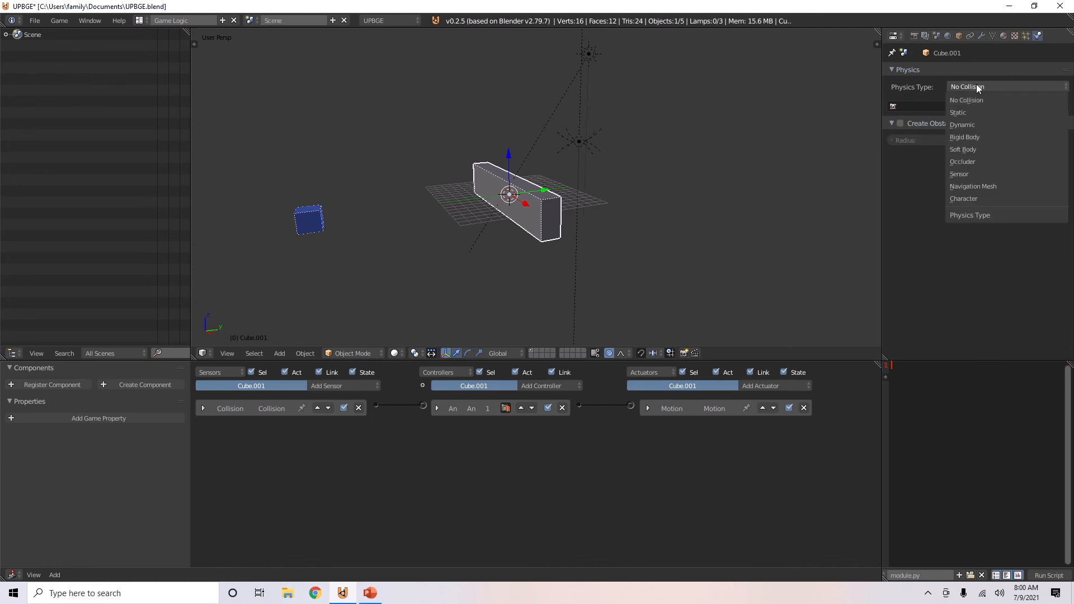
left_click(967, 112)
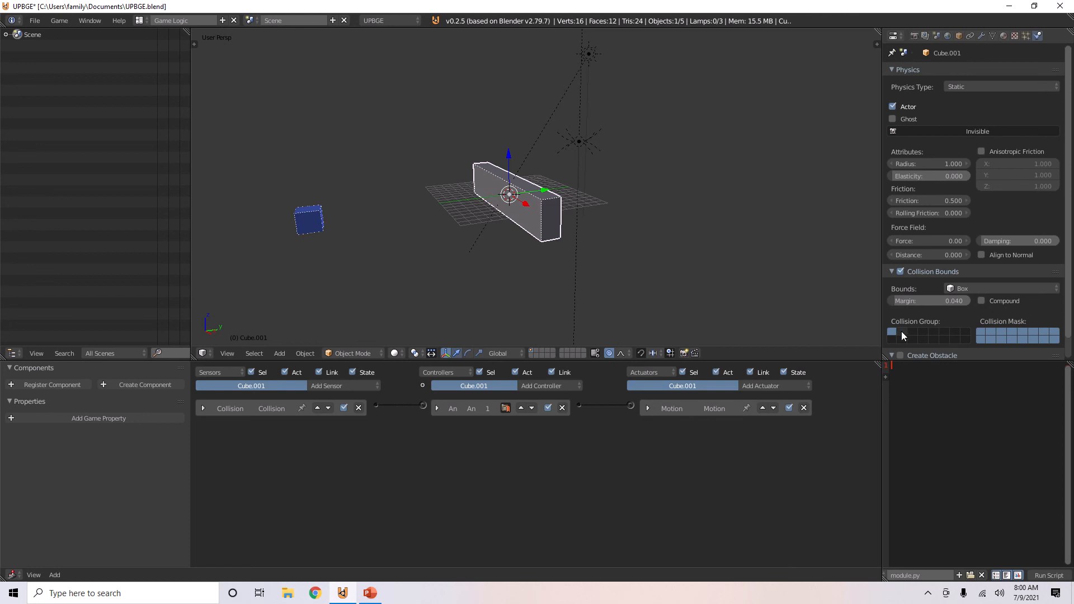
left_click(983, 333)
Restrict the cube's collision mask to the first slot and run the game to test it against the wall
right_click(297, 232)
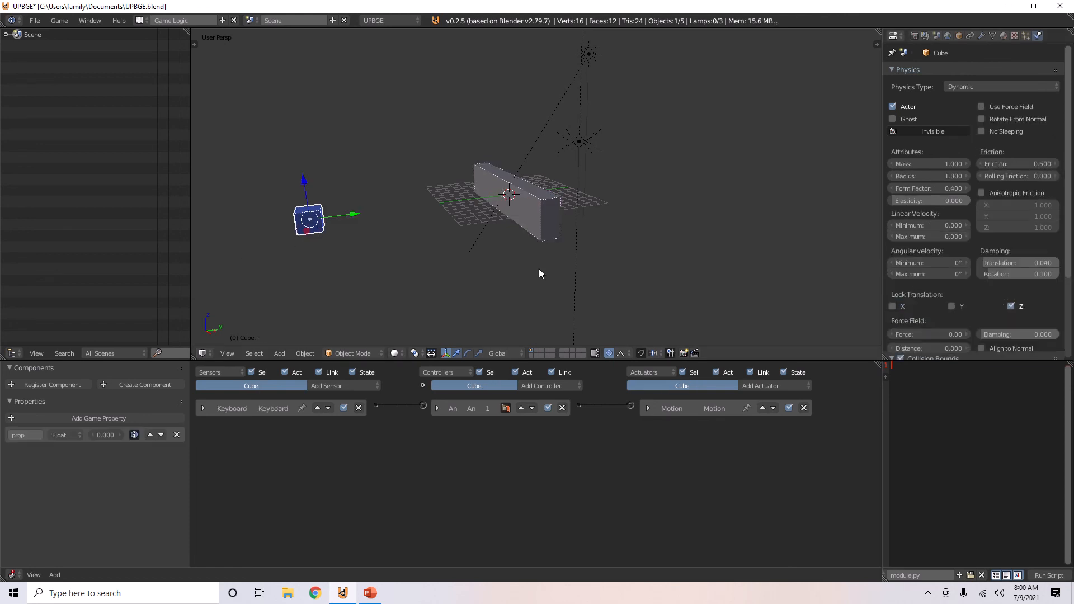
scroll(935, 307, "down", 5)
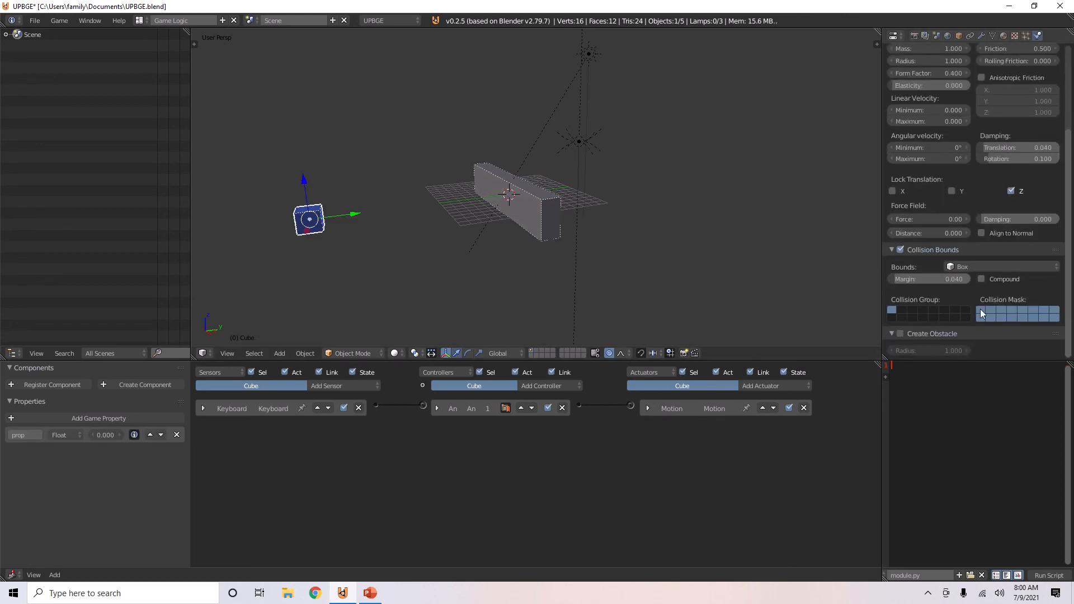
left_click(981, 308)
key("p")
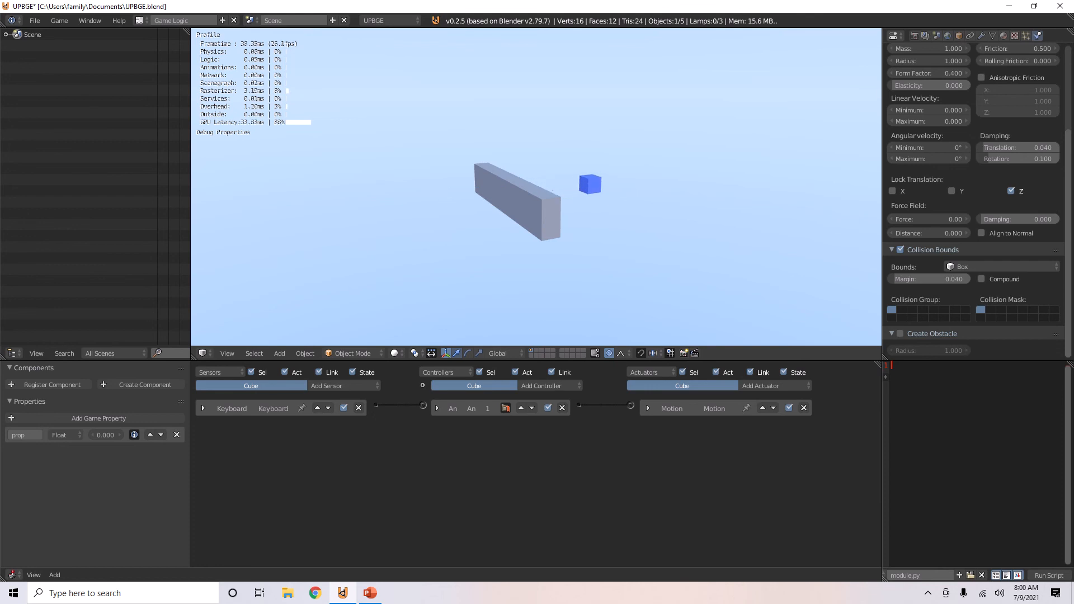
key("Escape")
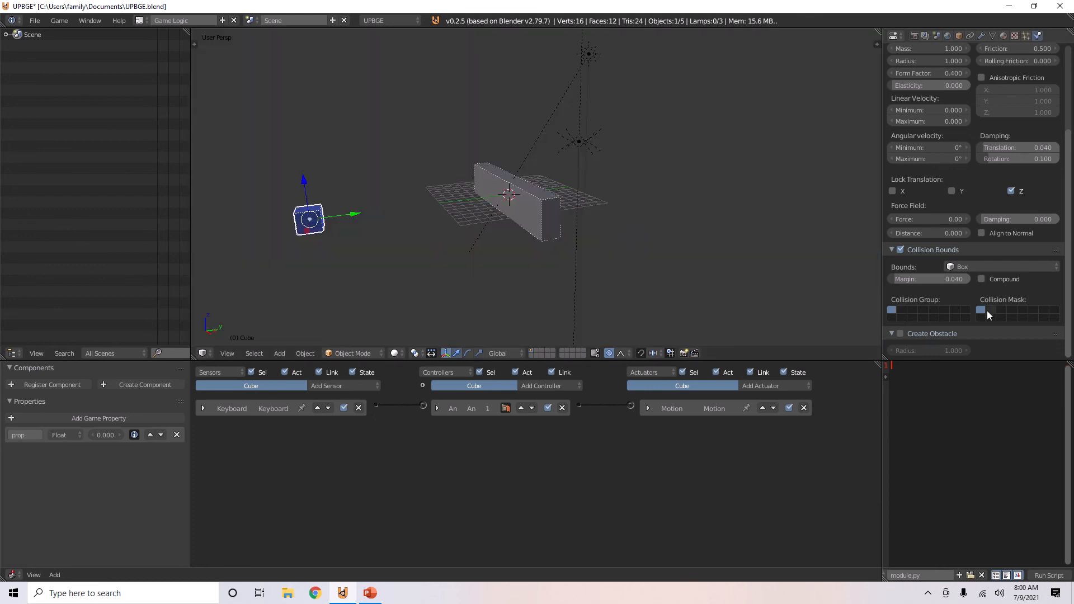
Re-enable all collision mask slots on both the cube and the wall
mouse_move(987, 310)
left_mouse_down()
mouse_move(1062, 316)
mouse_move(1014, 318)
left_mouse_up()
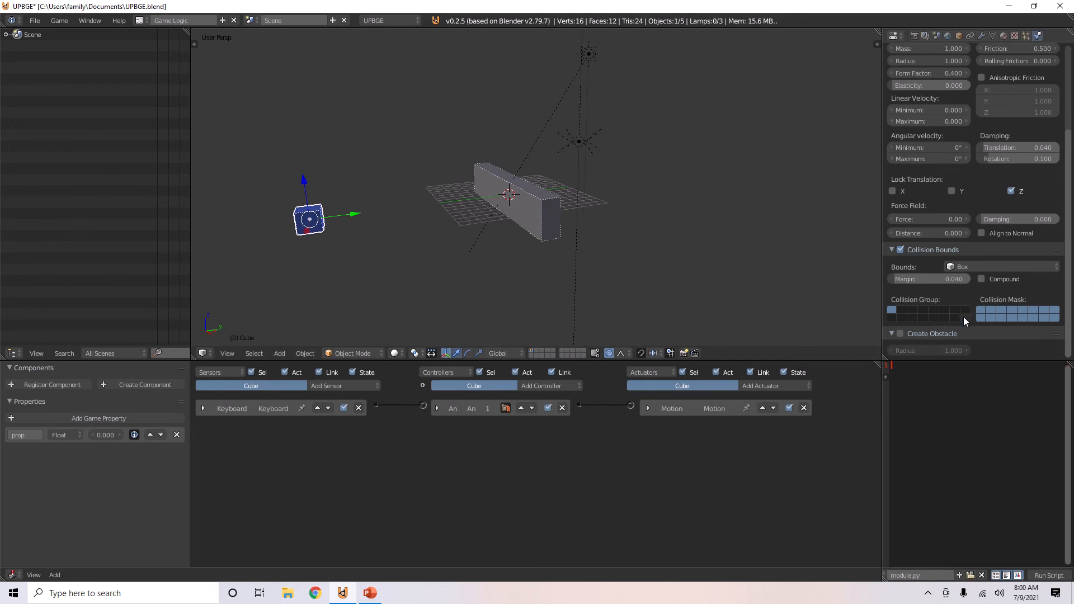
right_click(505, 215)
scroll(1016, 310, "up", 4)
mouse_move(976, 307)
left_mouse_down()
mouse_move(1056, 311)
mouse_move(979, 317)
left_mouse_up()
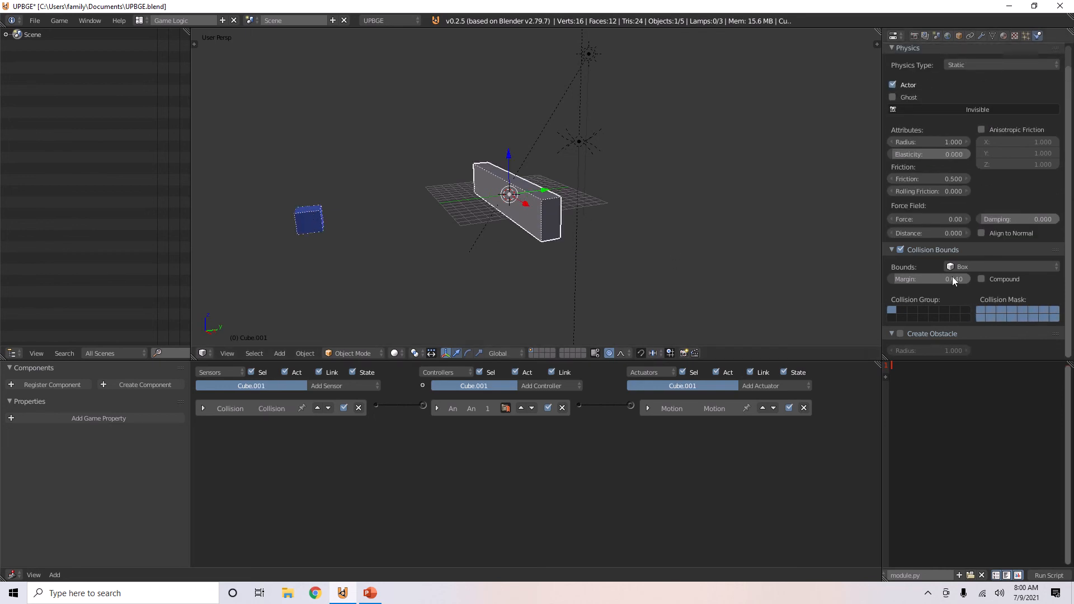
Set the wall's collision bounds to Empty and run the game to test the collision
scroll(959, 197, "up", 1)
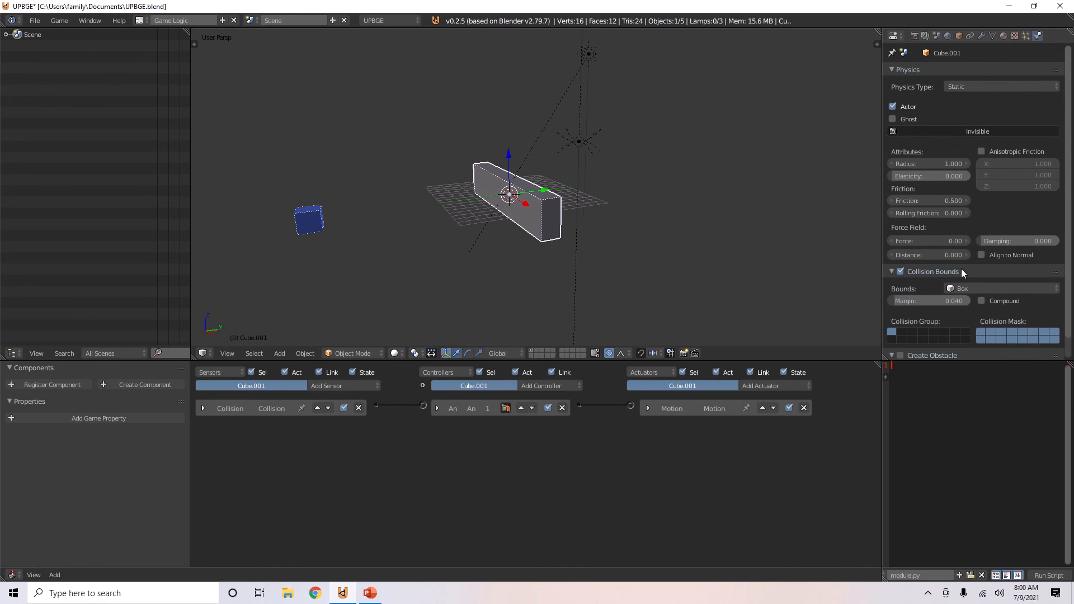
left_click(974, 289)
left_click(968, 193)
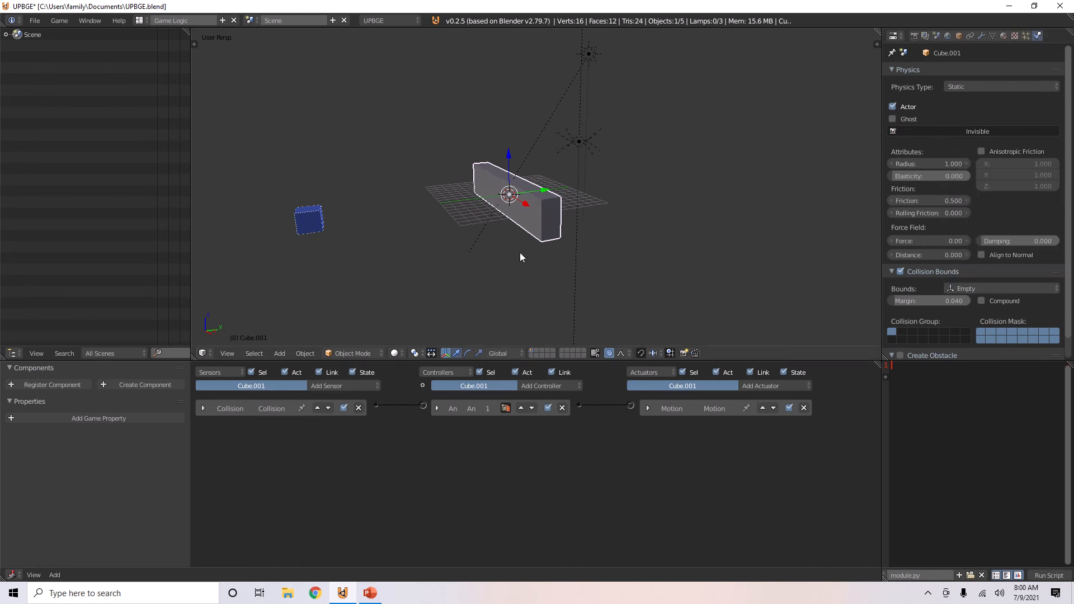
key("p")
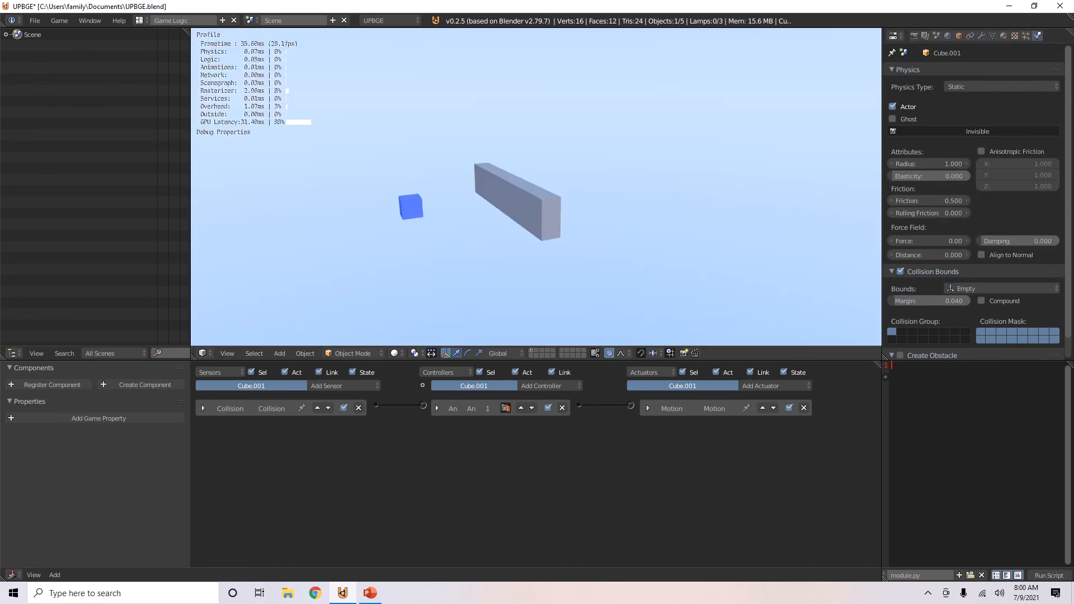
key("Escape")
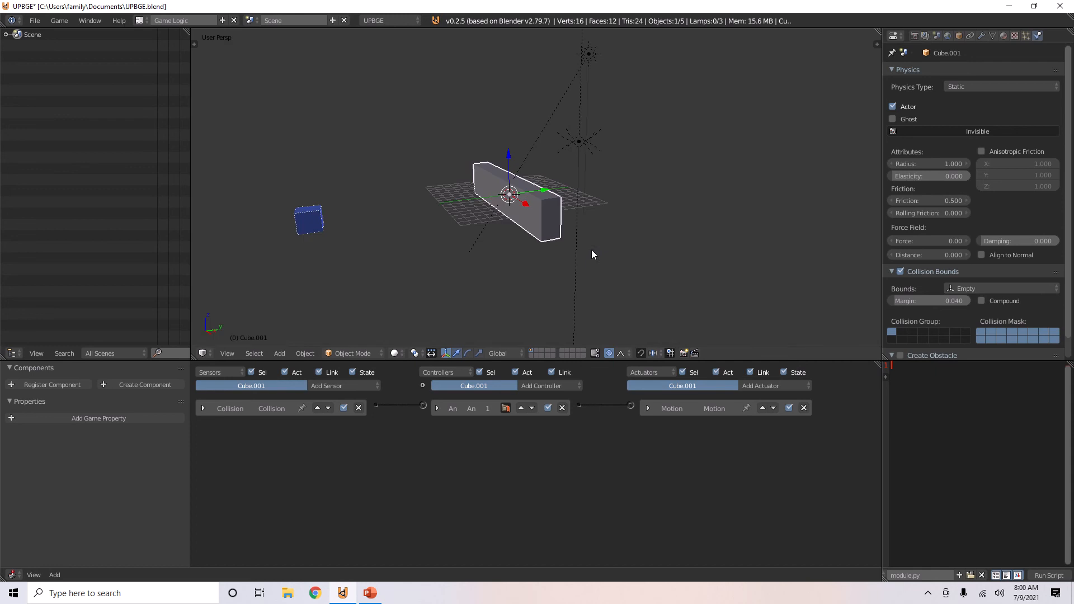
Restore the wall's collision bounds to Box and check its object settings before returning to the physics settings
left_click(976, 288)
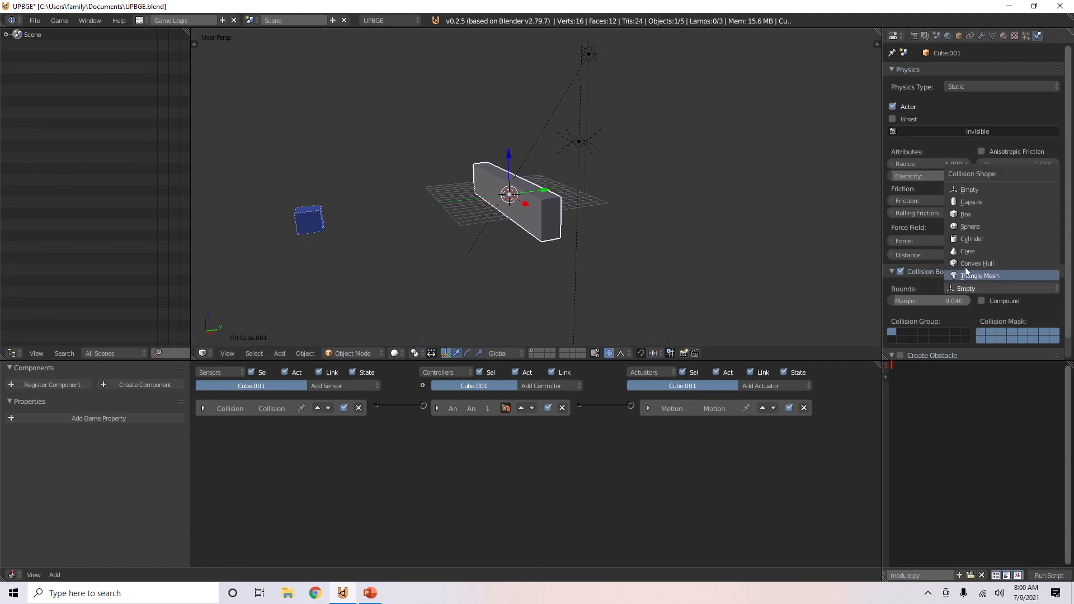
left_click(963, 216)
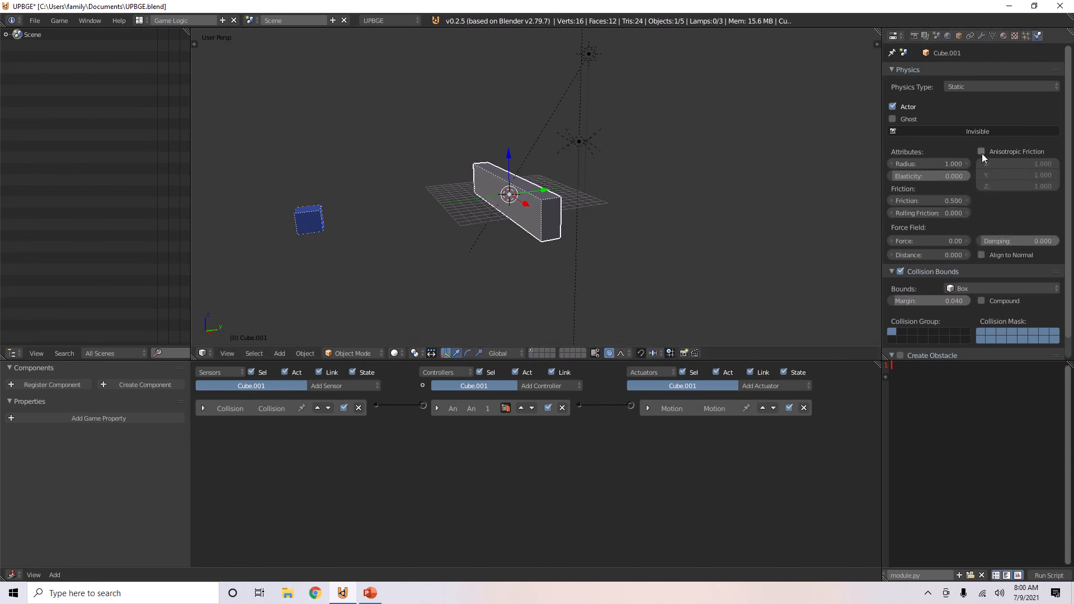
left_click(958, 37)
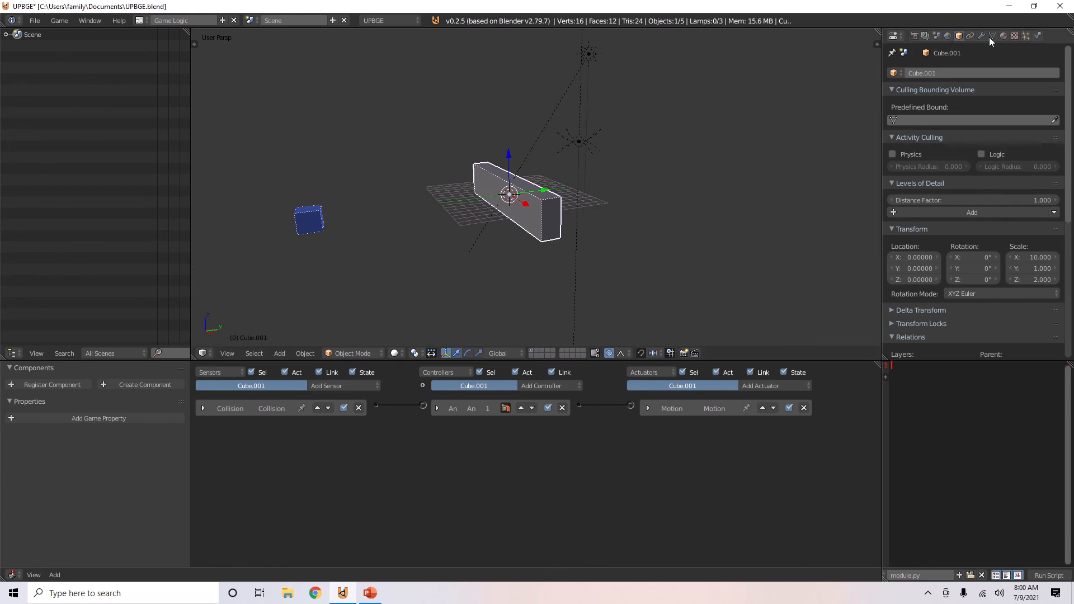
left_click(1038, 35)
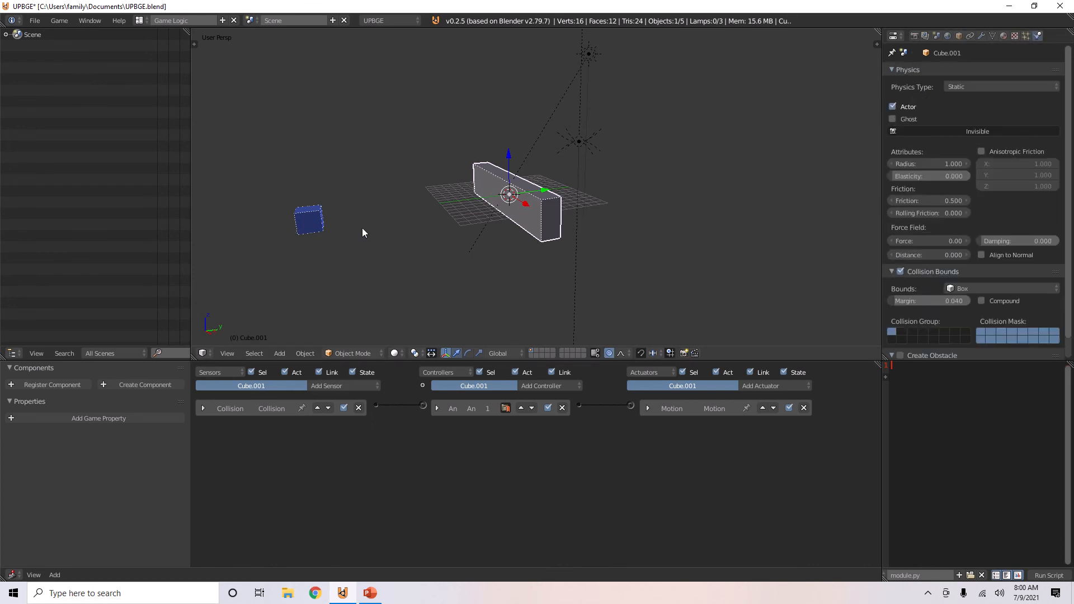